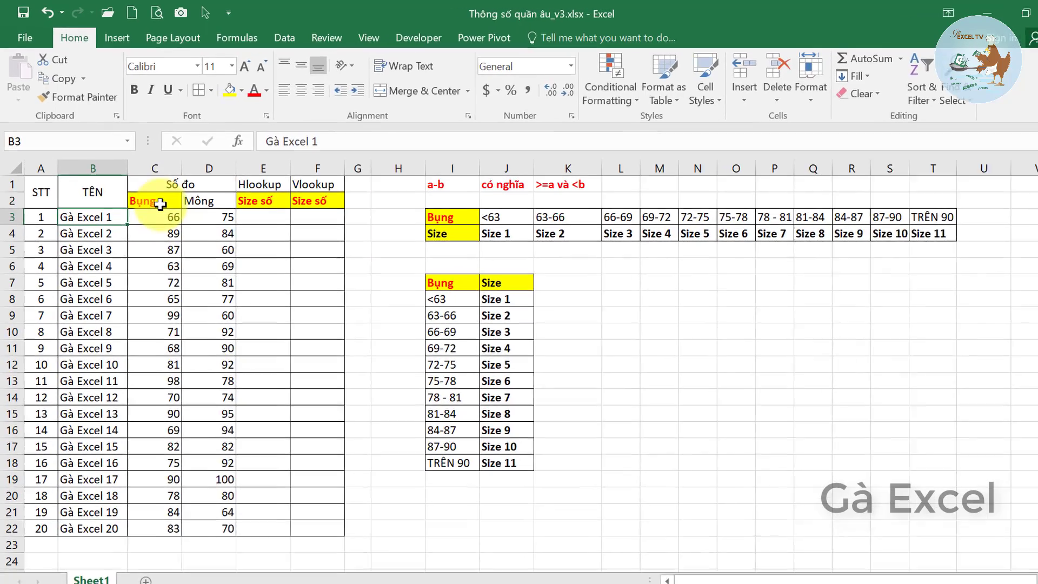
Step: Point out the Bụng and Mông headers, the waist ranges <63 and 63-66, and sizes 2 and 11
left_click(152, 195)
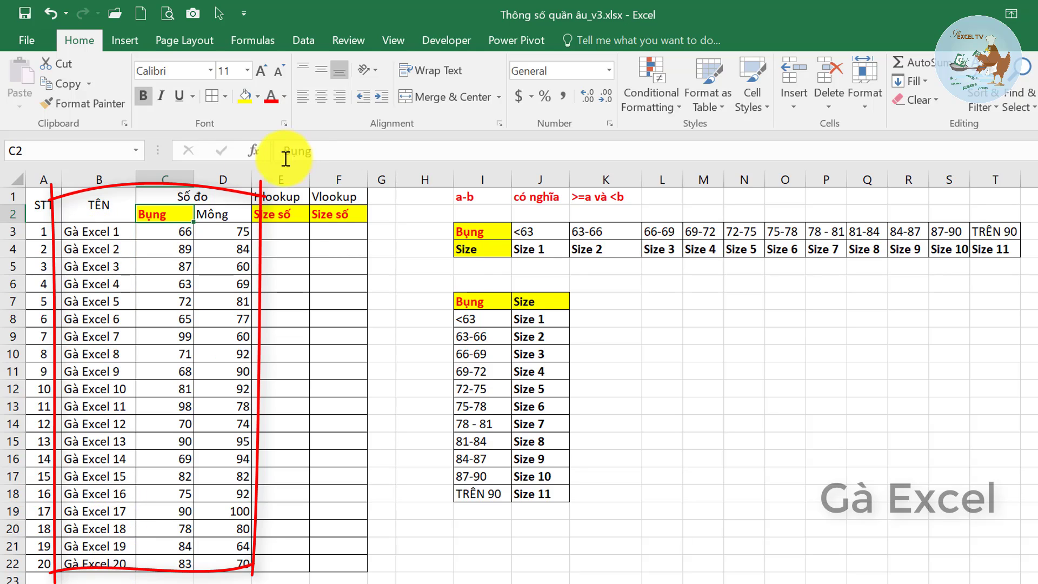
left_click(219, 216)
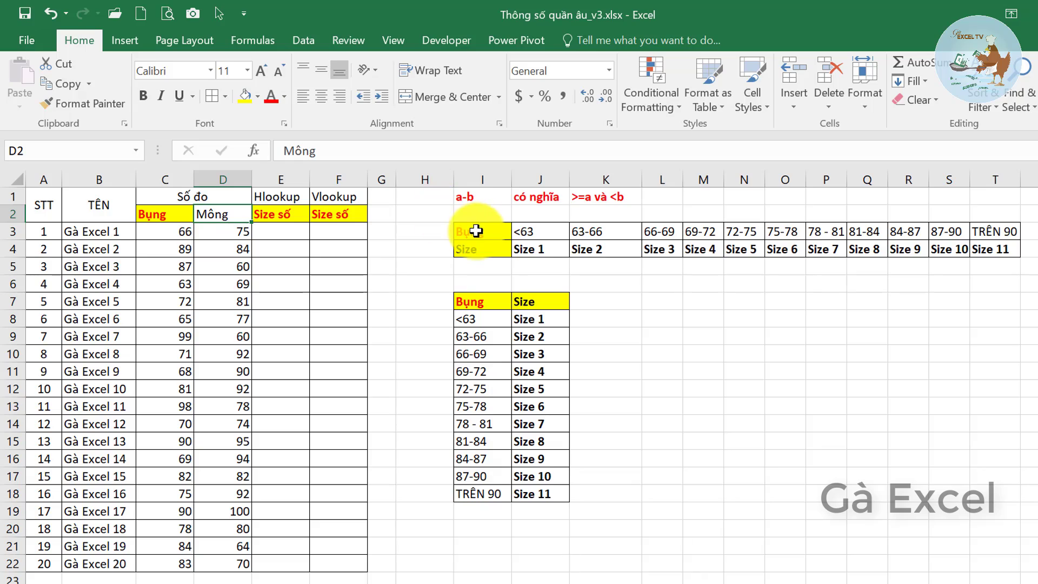
left_click(474, 224)
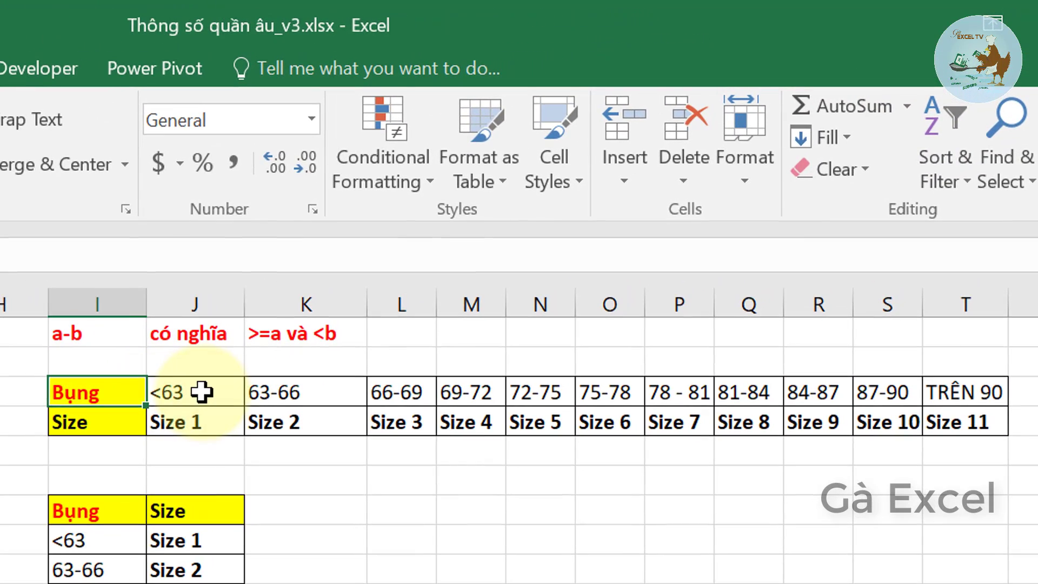
left_click(483, 264)
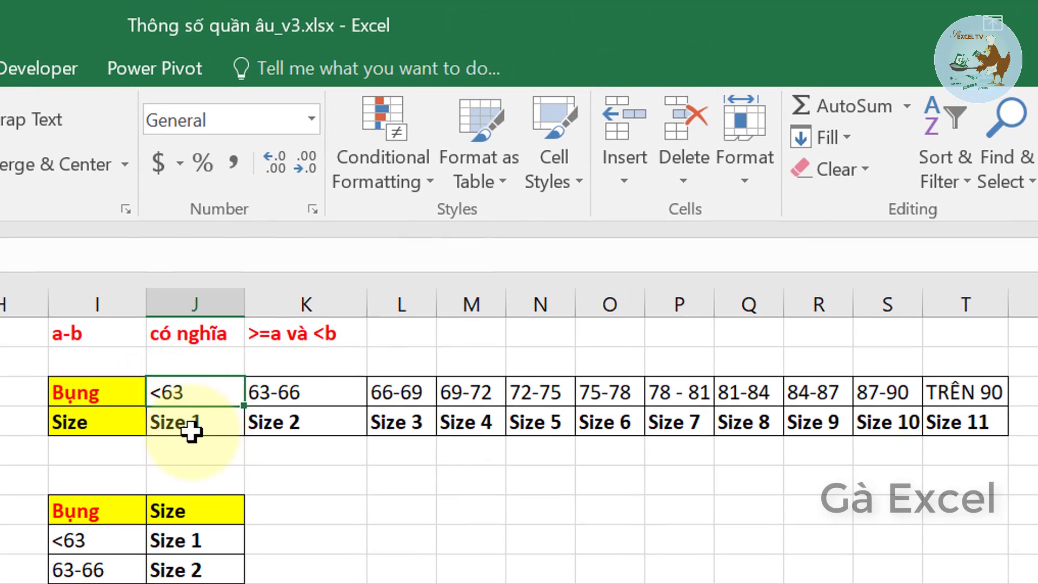
left_click(315, 393)
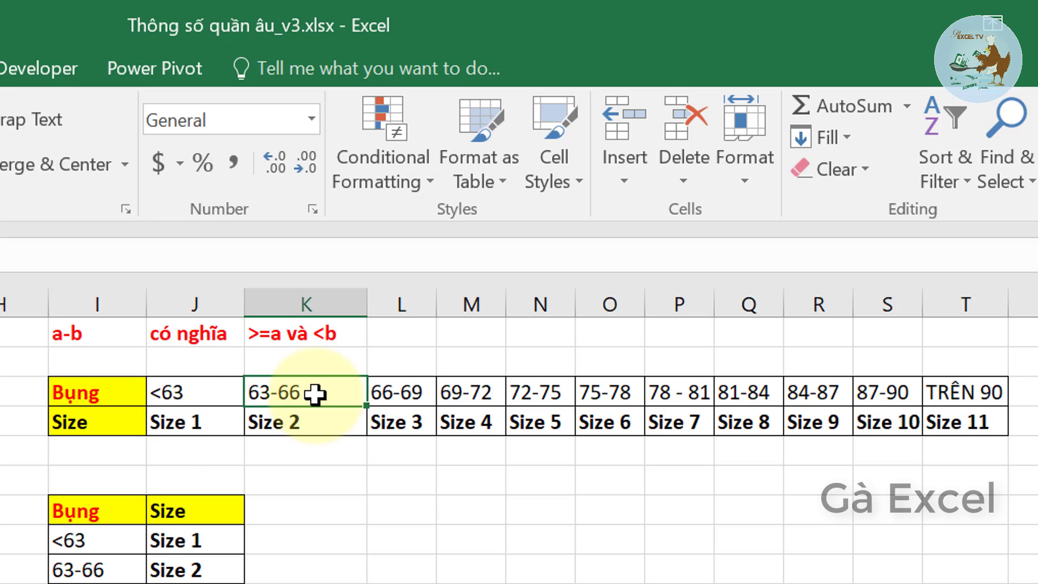
left_click(308, 424)
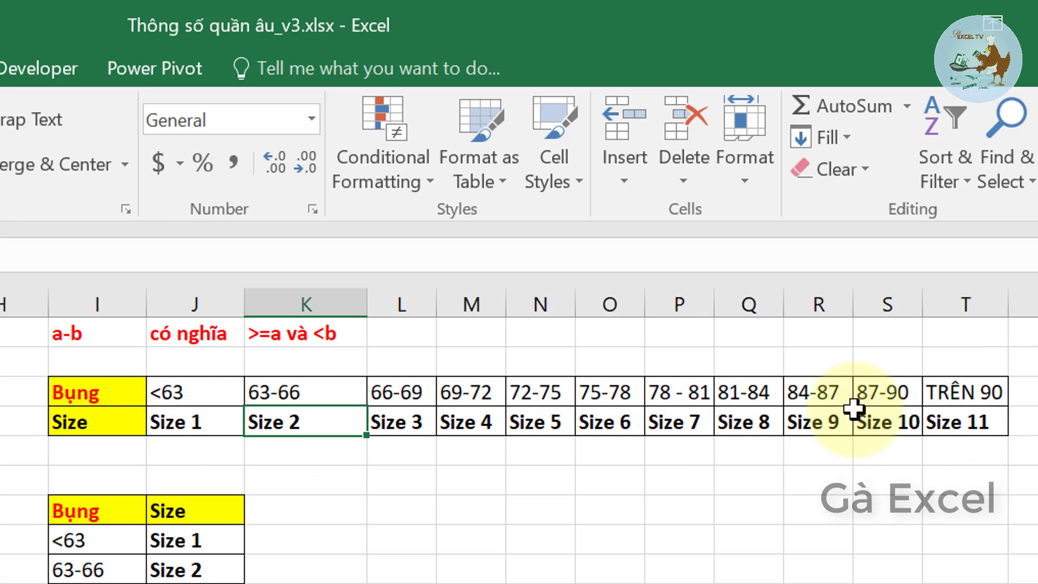
left_click(967, 427)
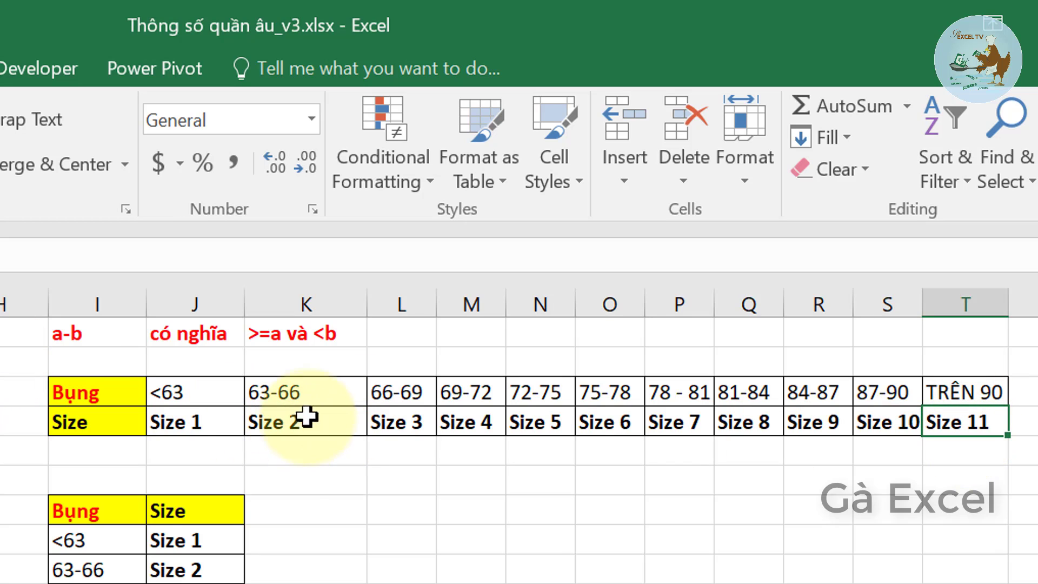
left_click(336, 391)
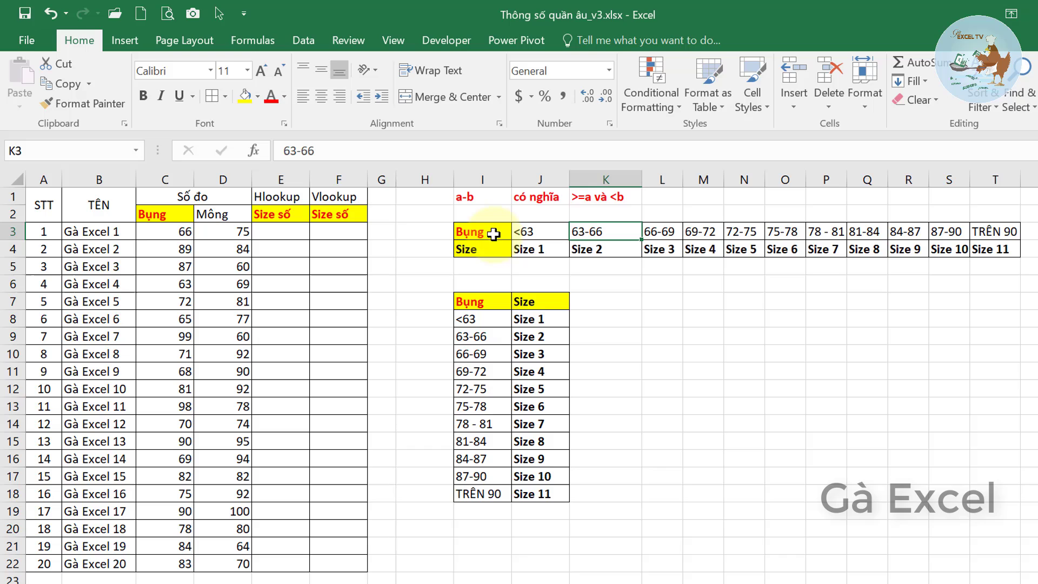
Step: Highlight the horizontal and vertical size tables and the Hlookup and Vlookup result columns
left_click_drag(493, 234, 1001, 248)
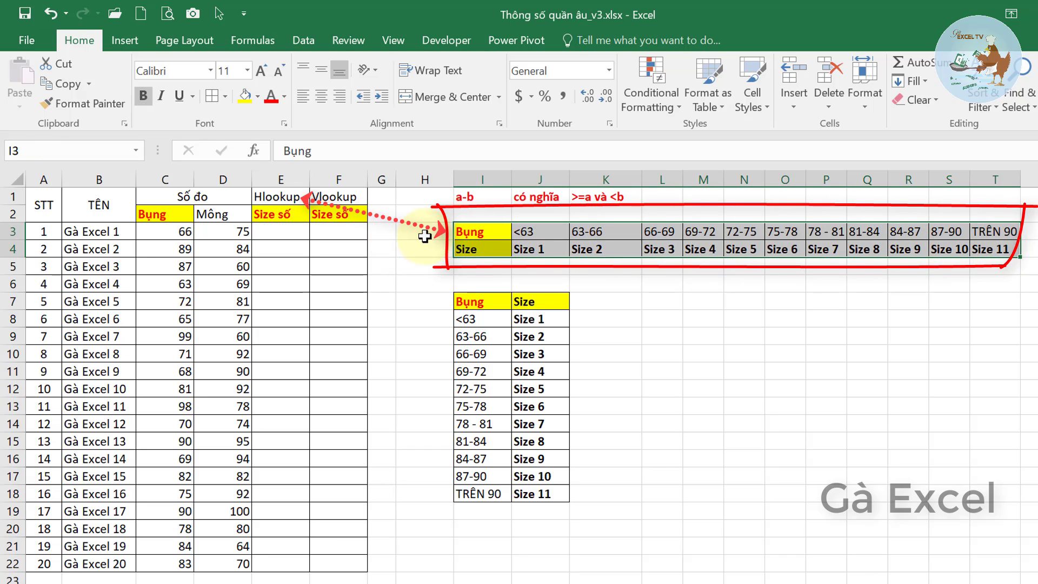
left_click(273, 199)
left_click_drag(471, 302, 522, 501)
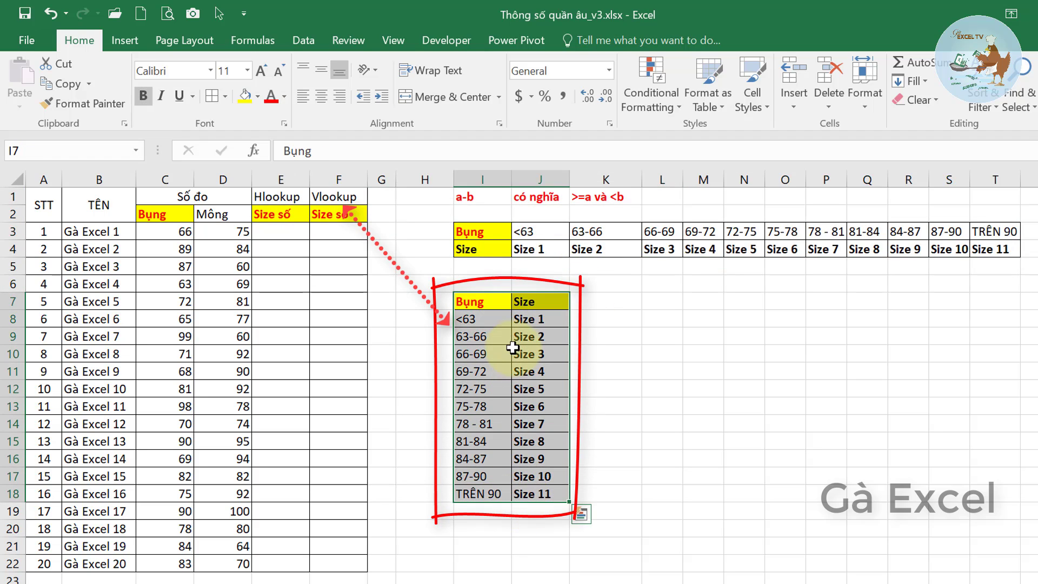
left_click(335, 198)
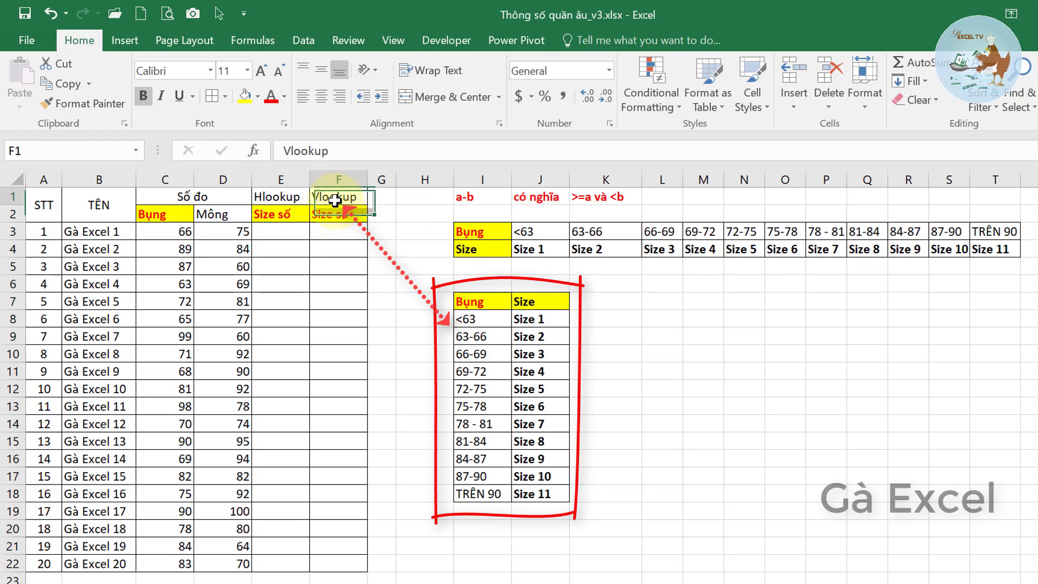
left_click(273, 215)
left_click_drag(276, 198, 342, 199)
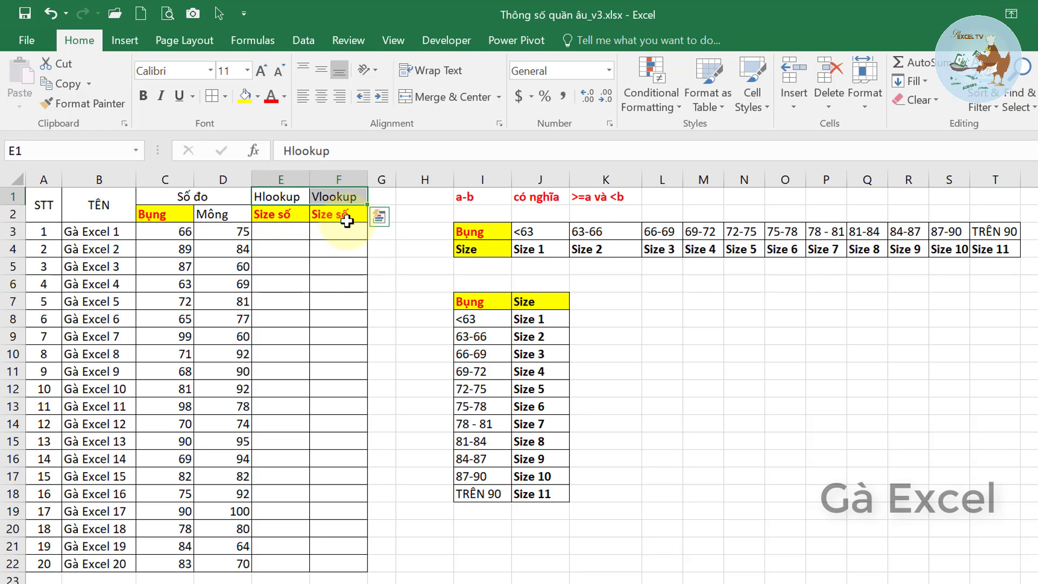
left_click(551, 216)
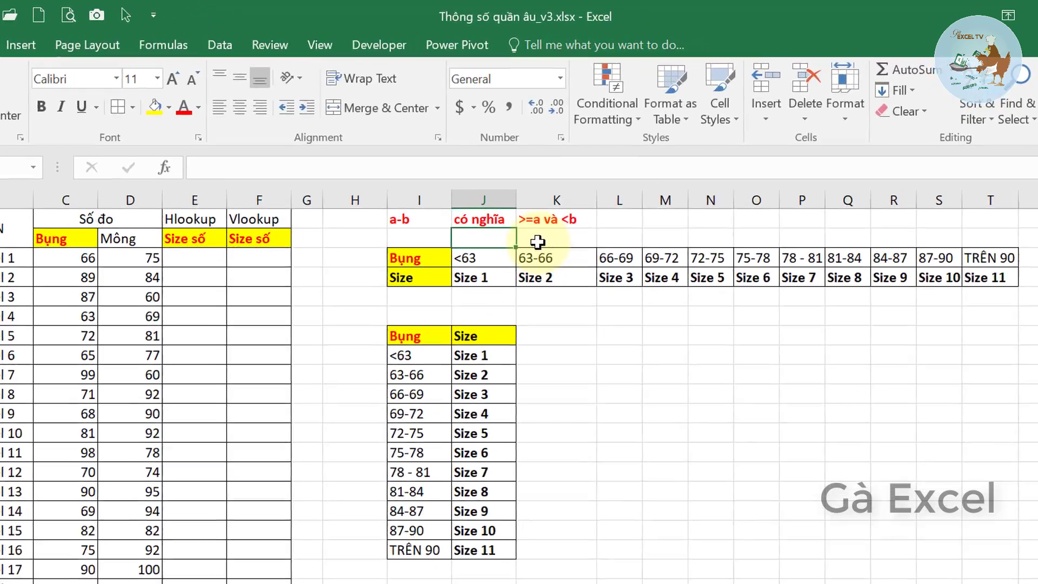
Step: Enter =LEFT(K3,2)*1 in K2 to get 63 and fill it across to T2
left_click(537, 242)
type("=")
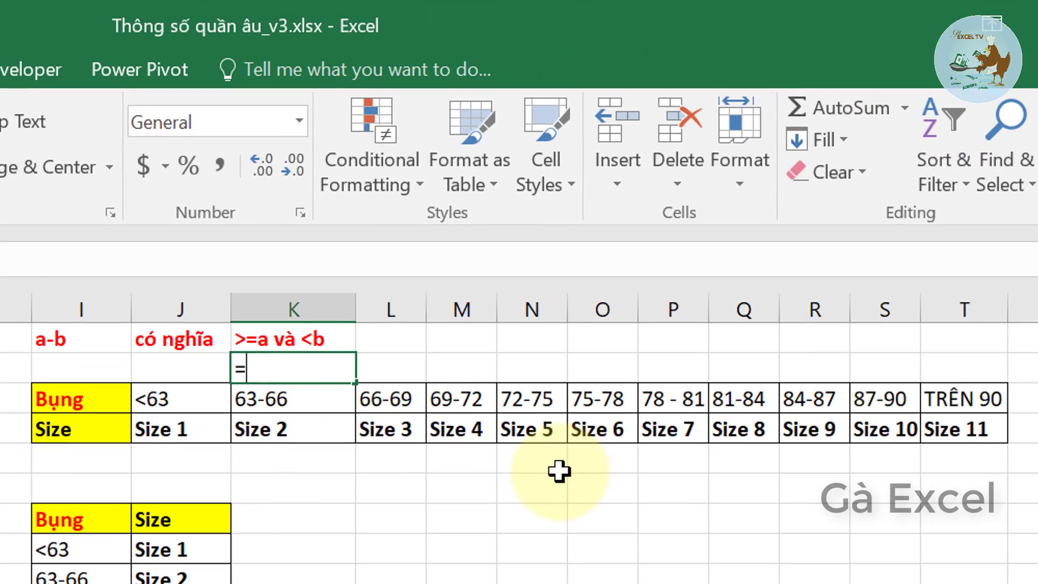
type("le")
key("Tab")
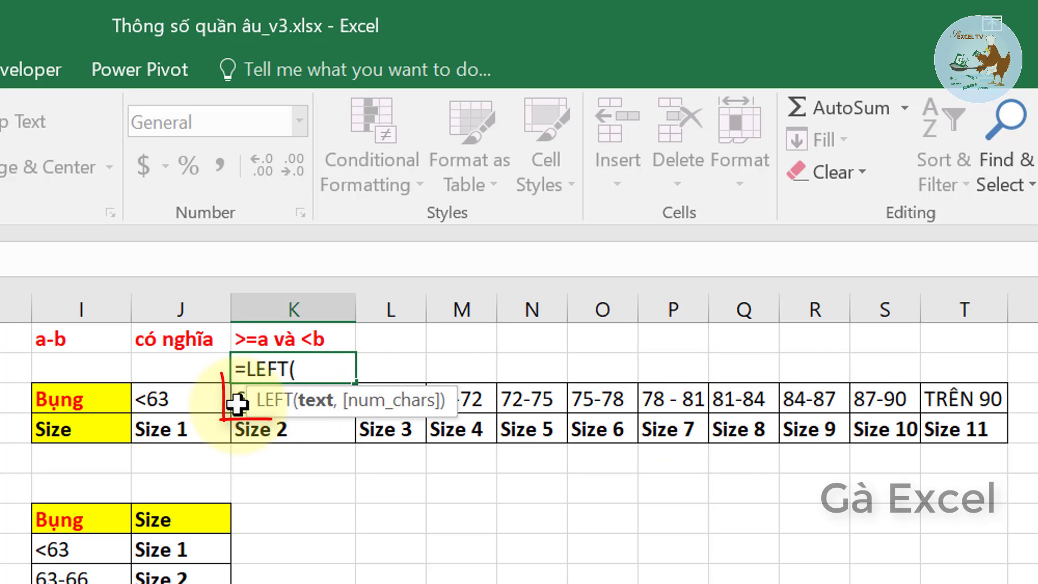
left_click(237, 403)
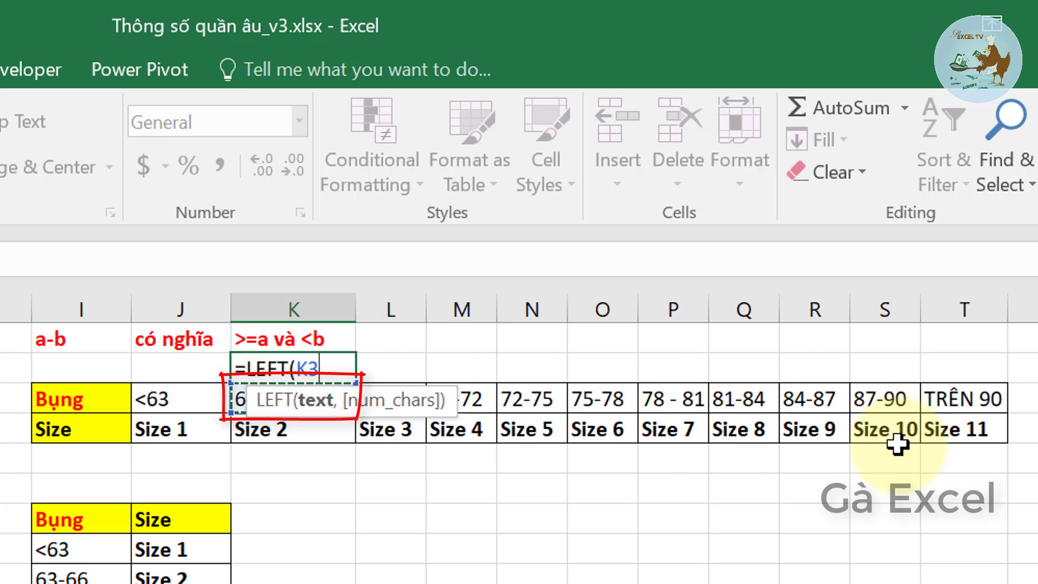
type(",2)*1")
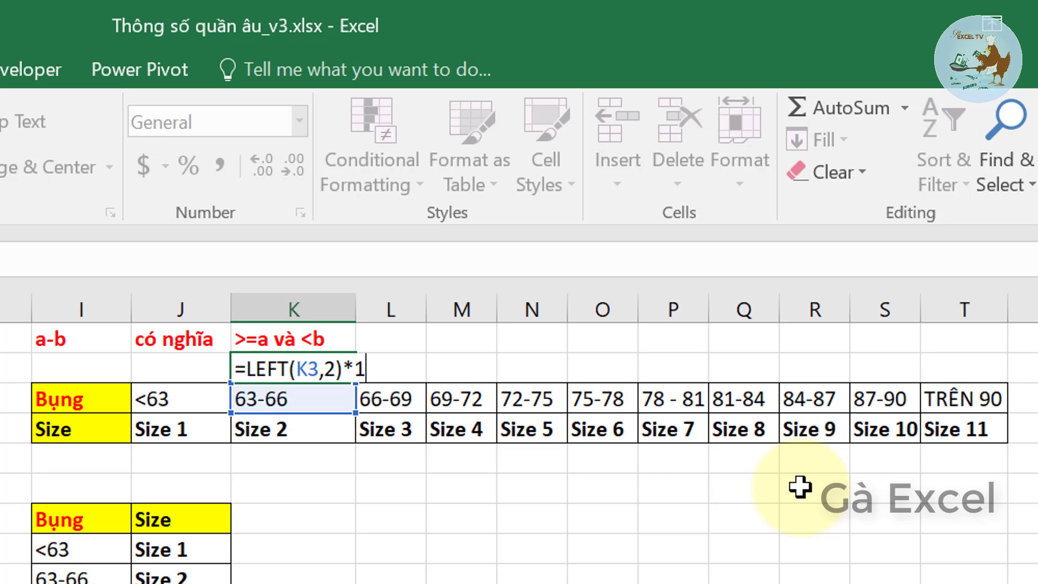
key("Return")
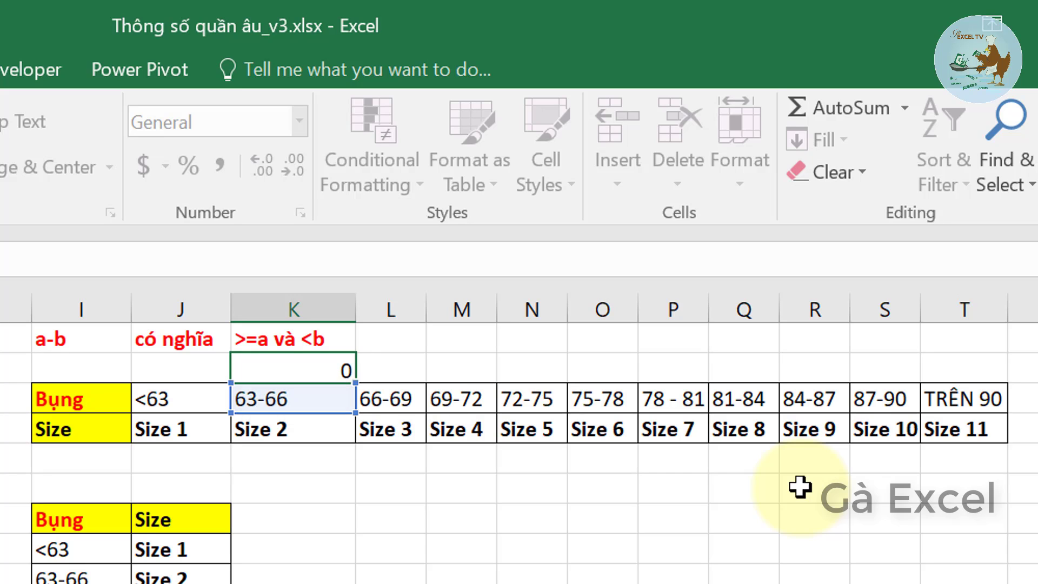
key("Up")
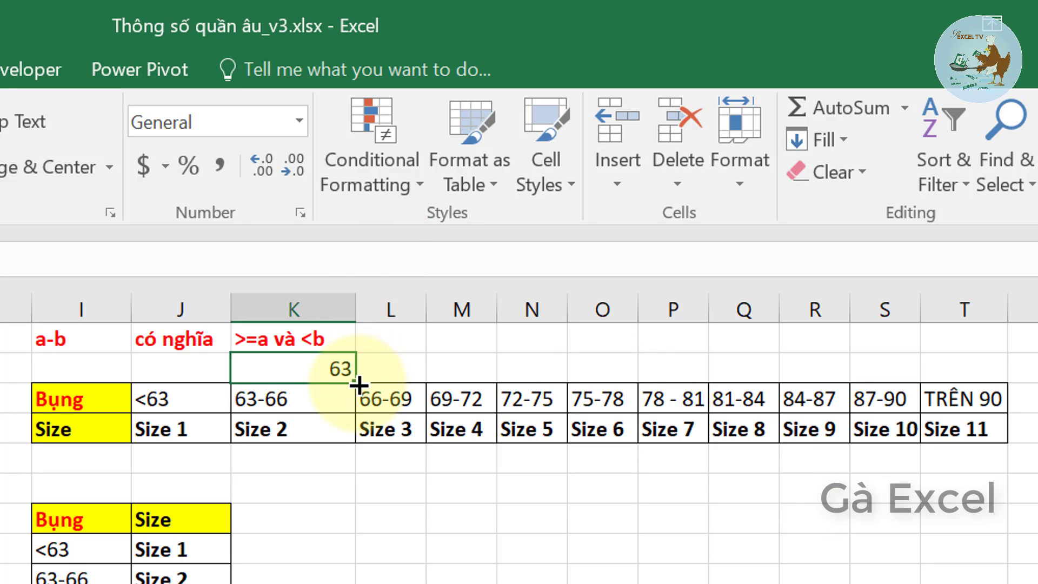
left_click_drag(355, 385, 994, 389)
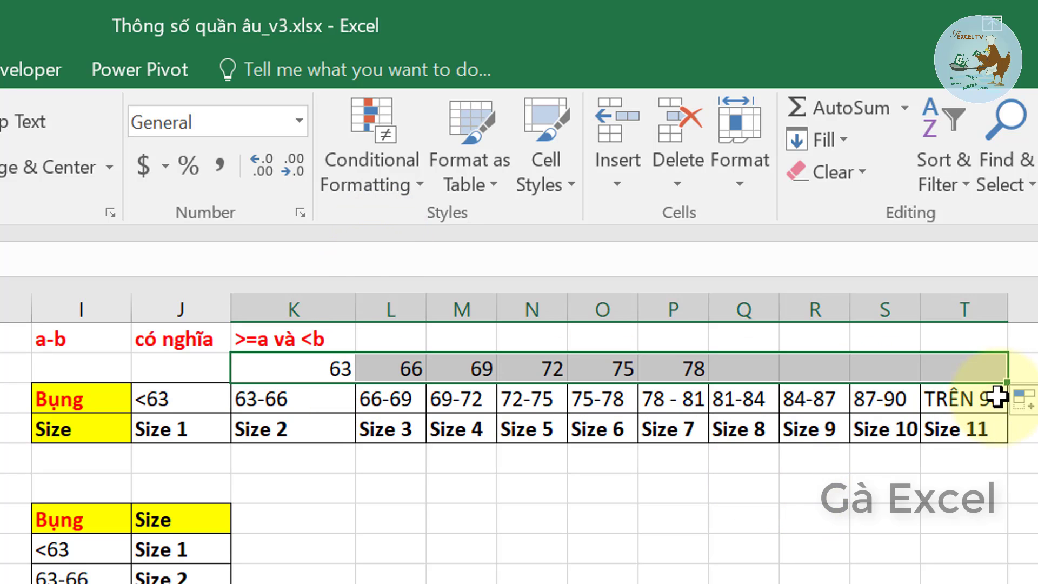
Step: Overwrite the #VALUE! in T2 with 90 and enter 0 in J2
left_click(967, 369)
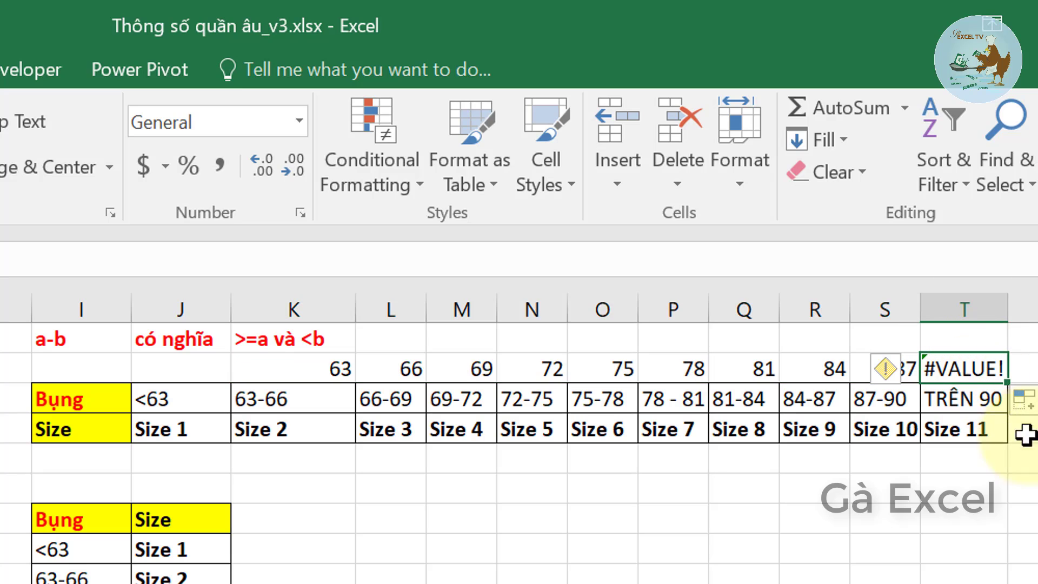
type("90")
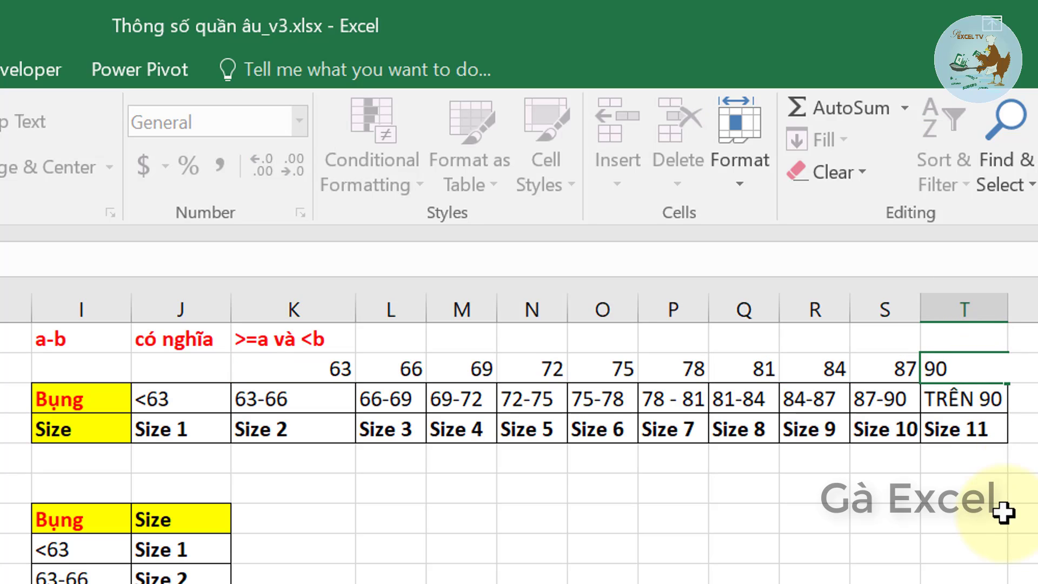
key("Return")
left_click(181, 370)
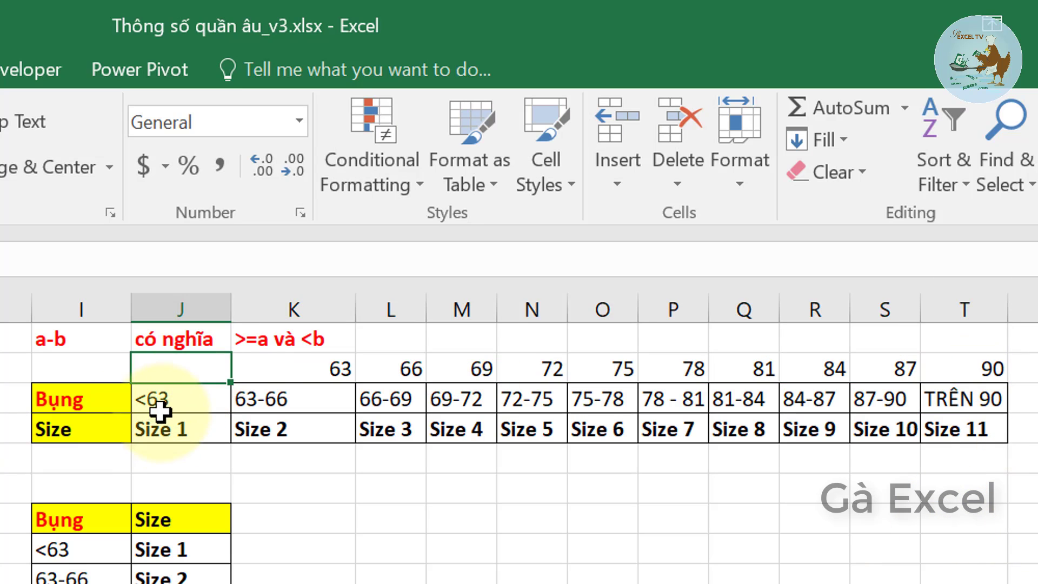
type("0")
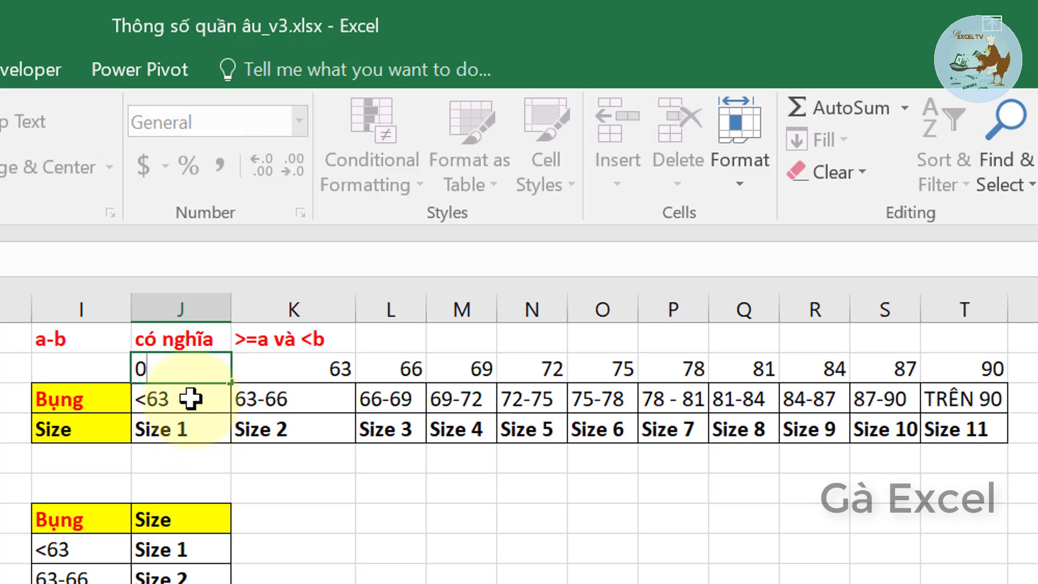
key("Return")
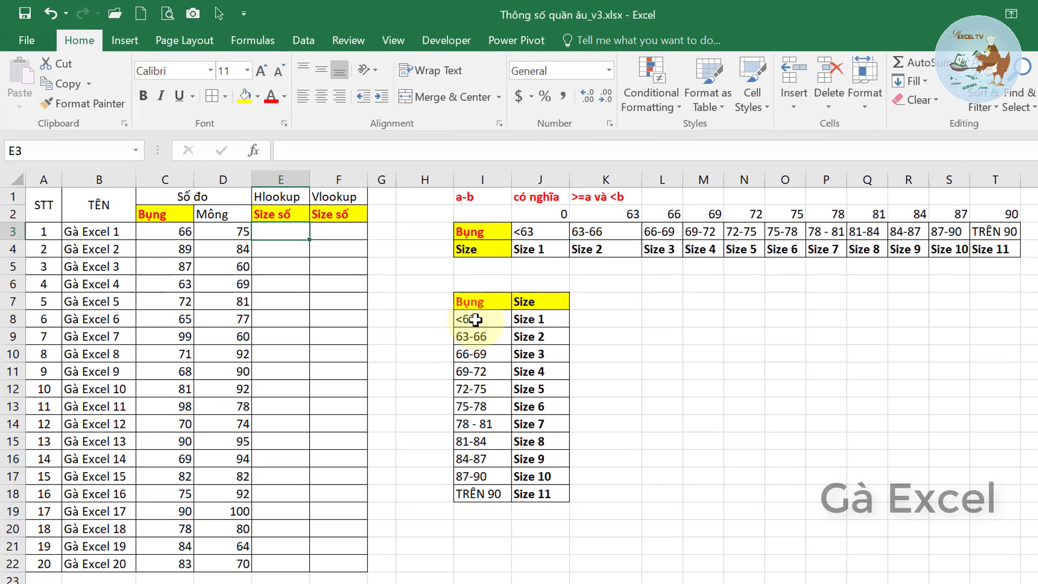
Step: Enter =HLOOKUP(C3,$J$2:$T$4,3,1) in E3, returning Size 3 for waist 66
type("=hlo")
key("Tab")
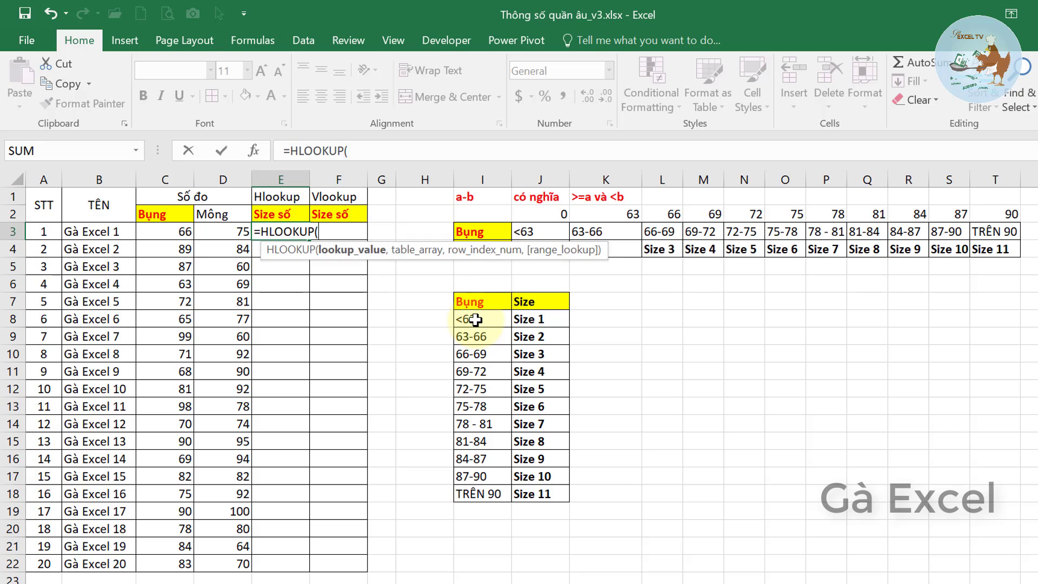
left_click(162, 231)
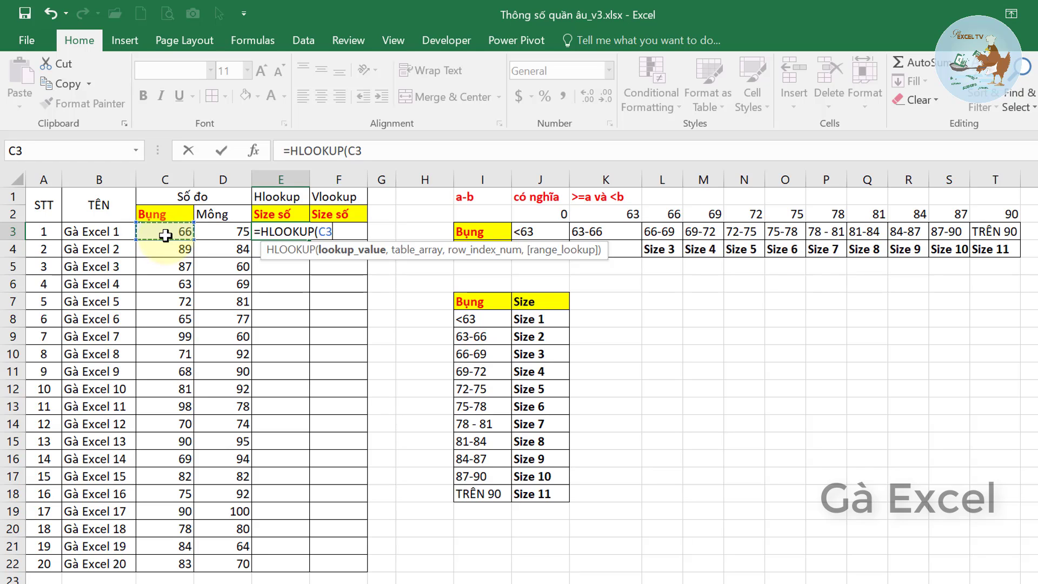
type(",")
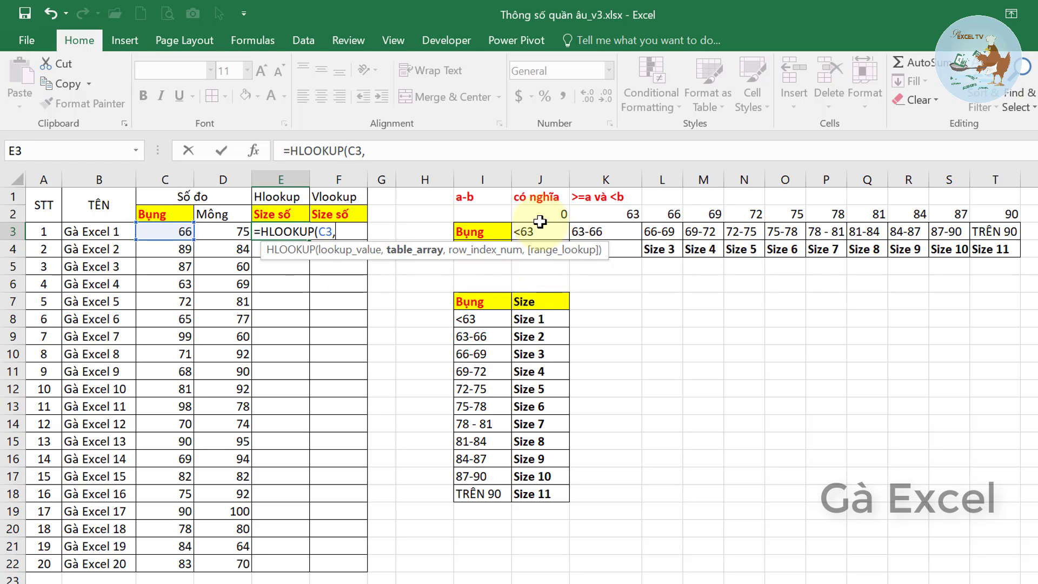
left_click_drag(535, 215, 988, 247)
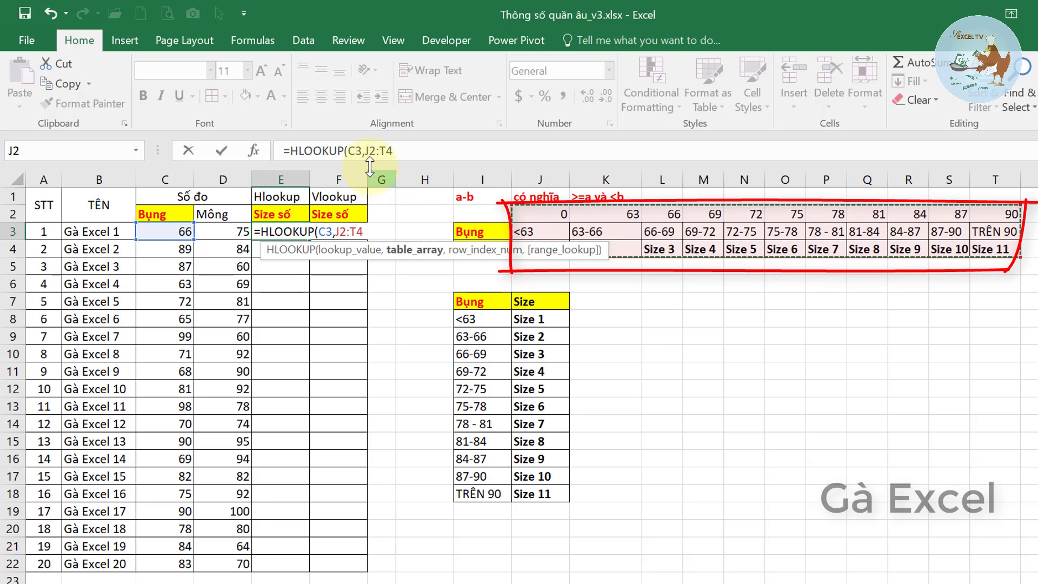
key("F4")
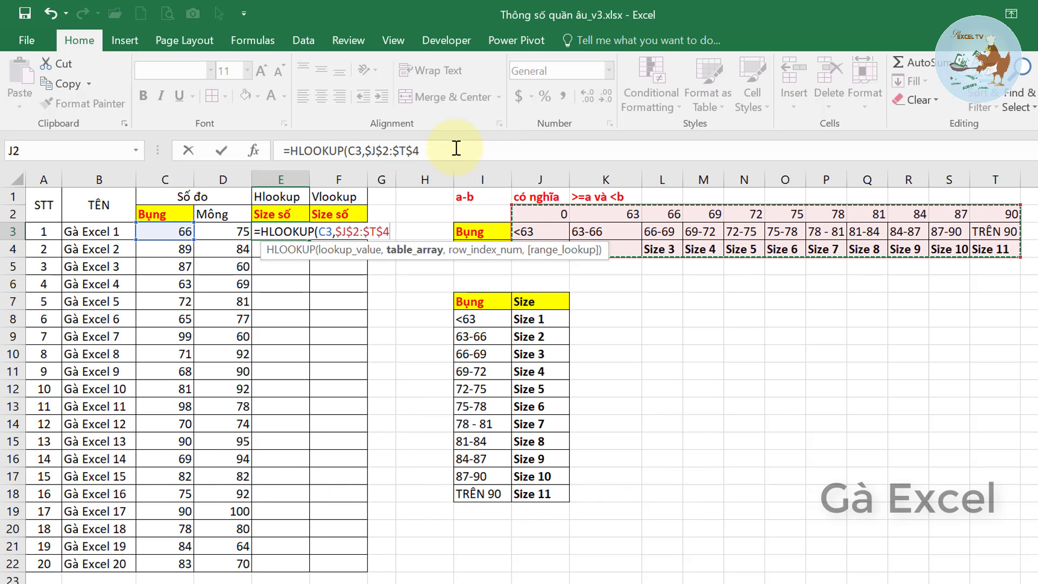
type(",3")
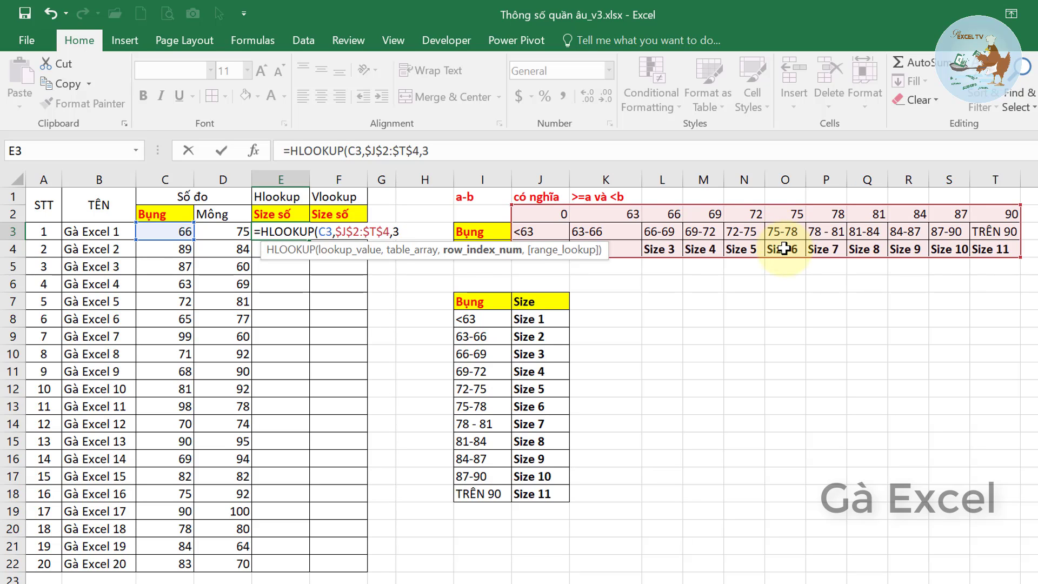
type(",1")
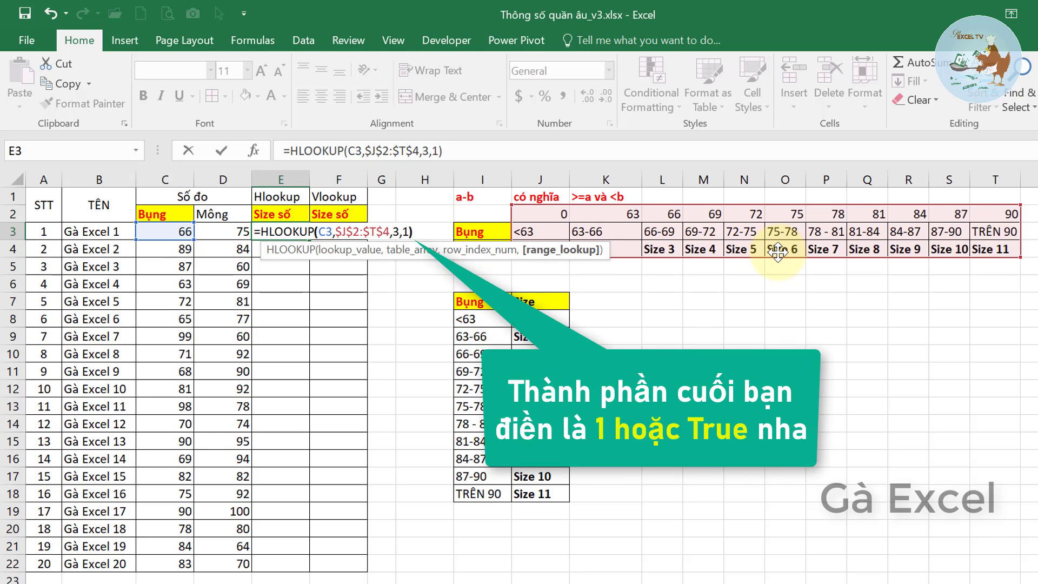
key("Return")
key("Up")
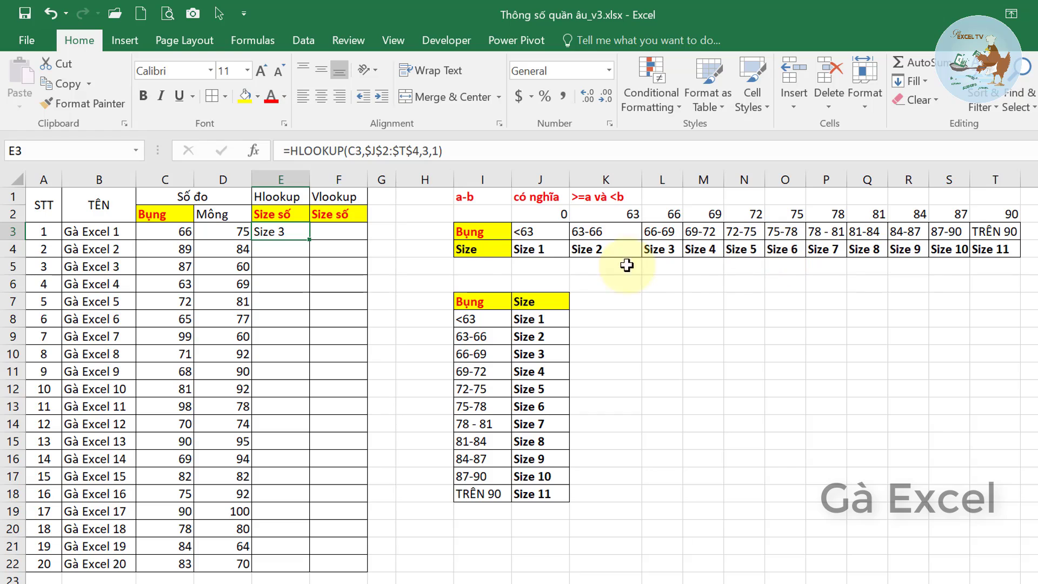
Step: Fill E3's HLOOKUP down to E22 and confirm waist 66 maps to Size 3 under 66-69
double_click(309, 239)
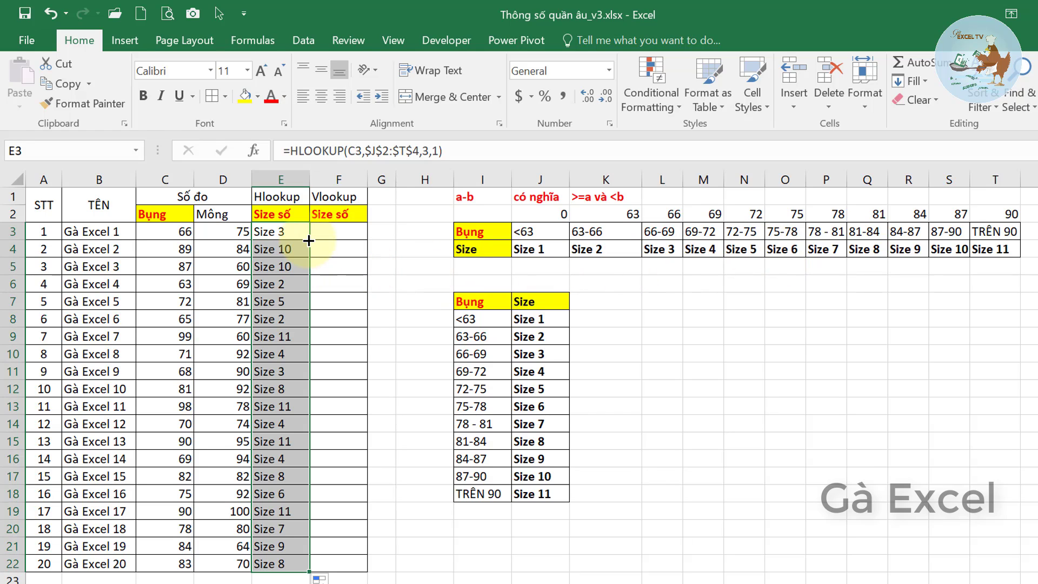
left_click(174, 233)
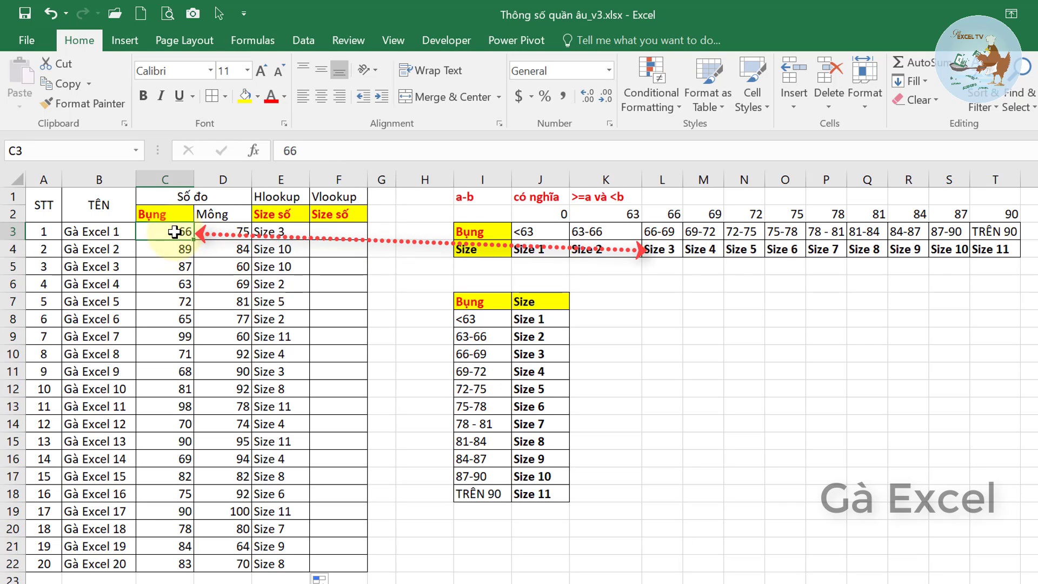
left_click(663, 217)
left_click(663, 232)
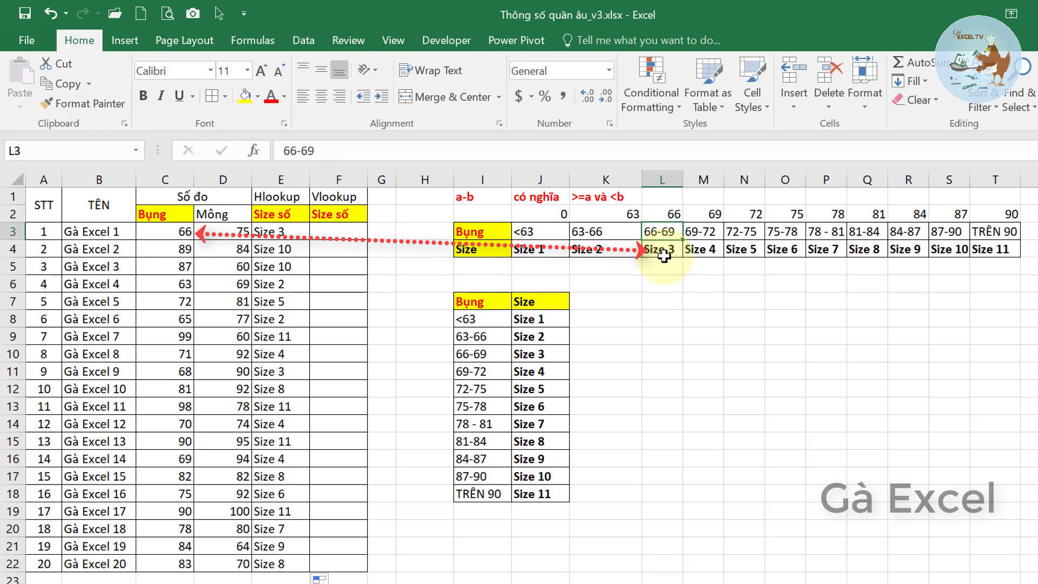
left_click(666, 249)
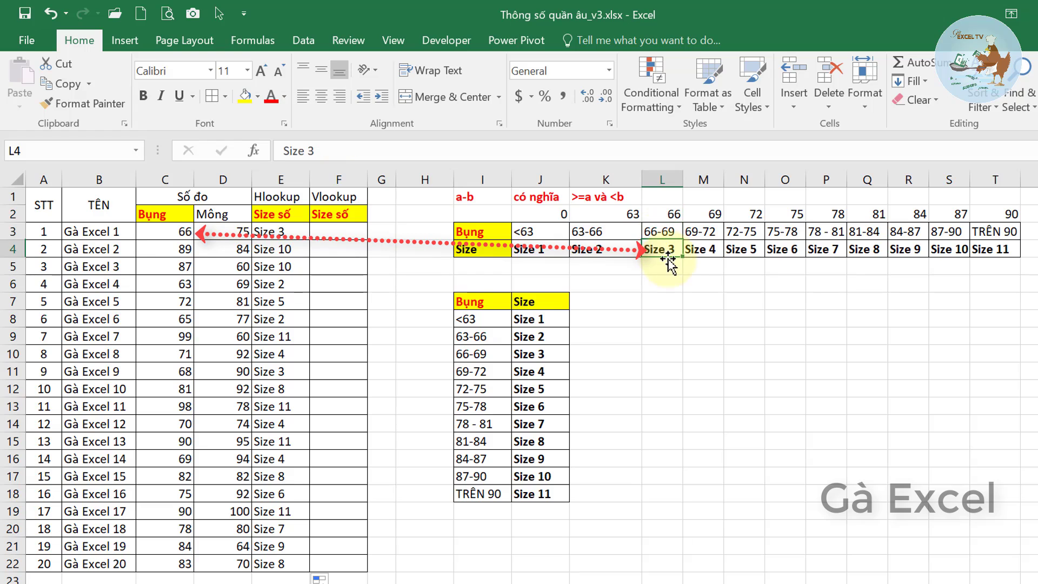
Step: Verify waist 89 gives Size 10 and waist 99 gives Size 11
left_click(181, 249)
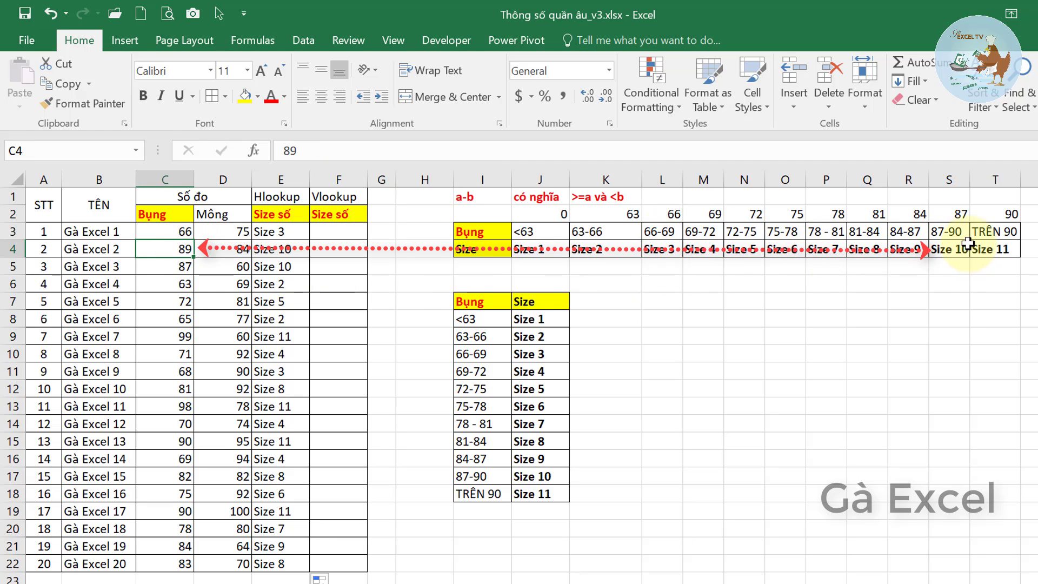
left_click(948, 233)
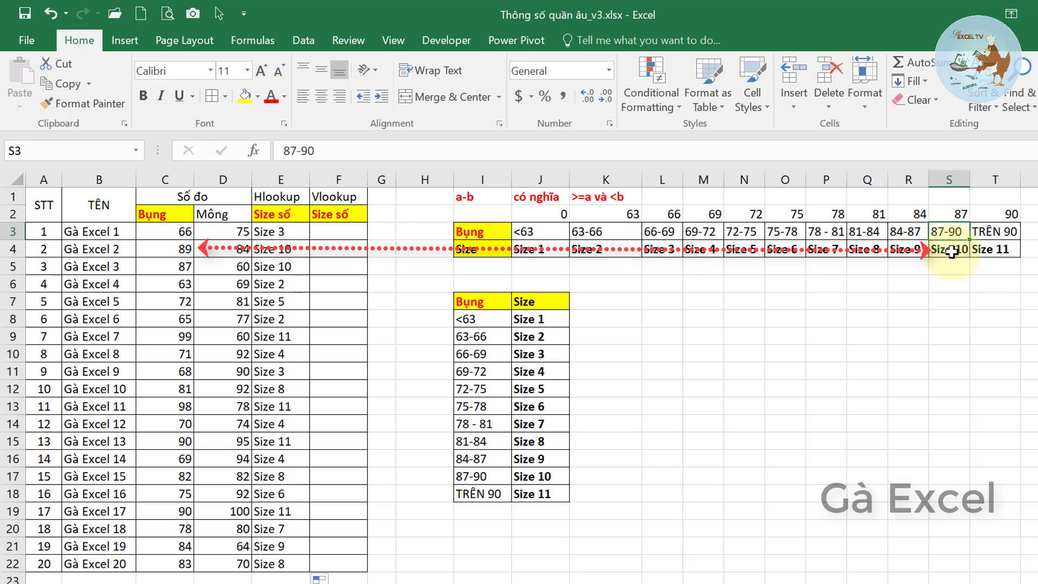
left_click(271, 250)
left_click(277, 336)
left_click(183, 336)
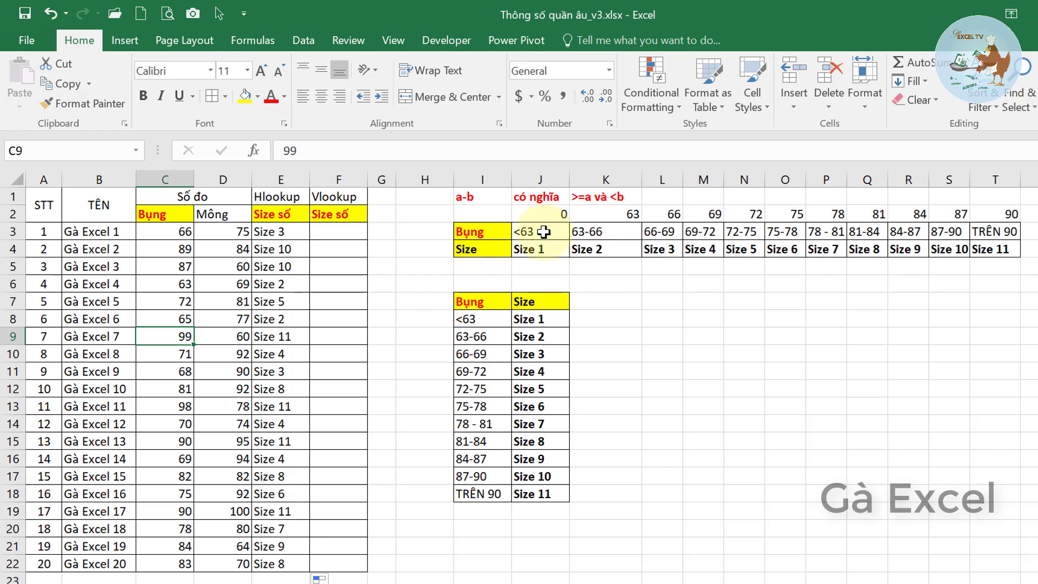
left_click(425, 319)
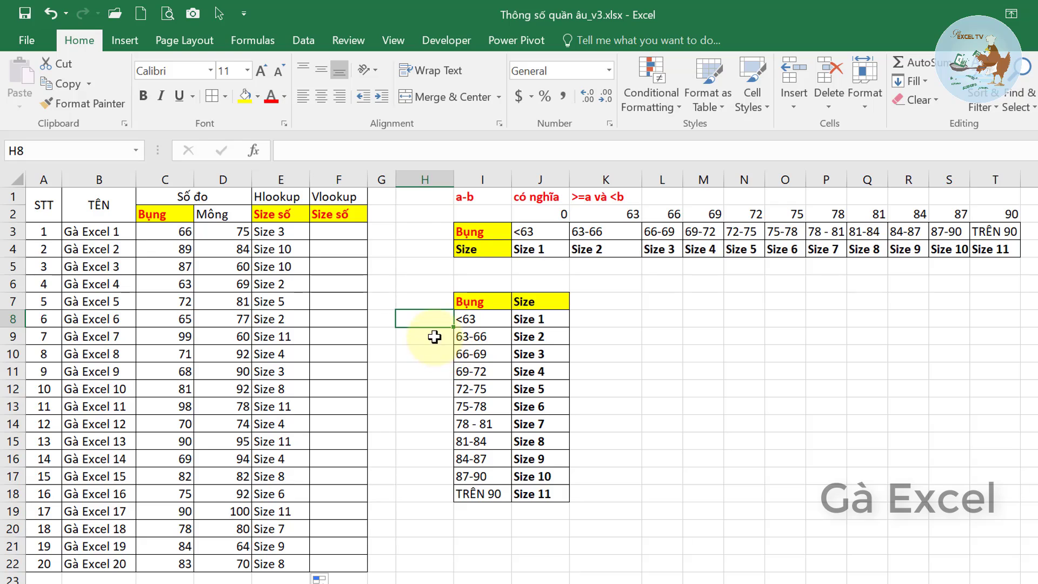
Step: Enter =LEFT(I9,2)*1 in H9 to get 63 and fill it down beside the vertical table
left_click(428, 337)
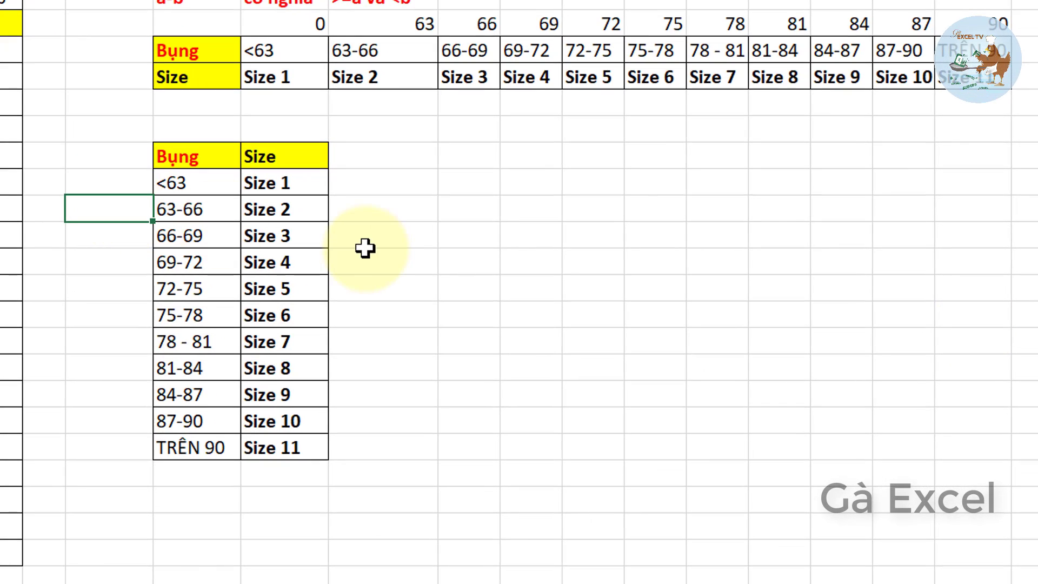
type("=le")
key("Tab")
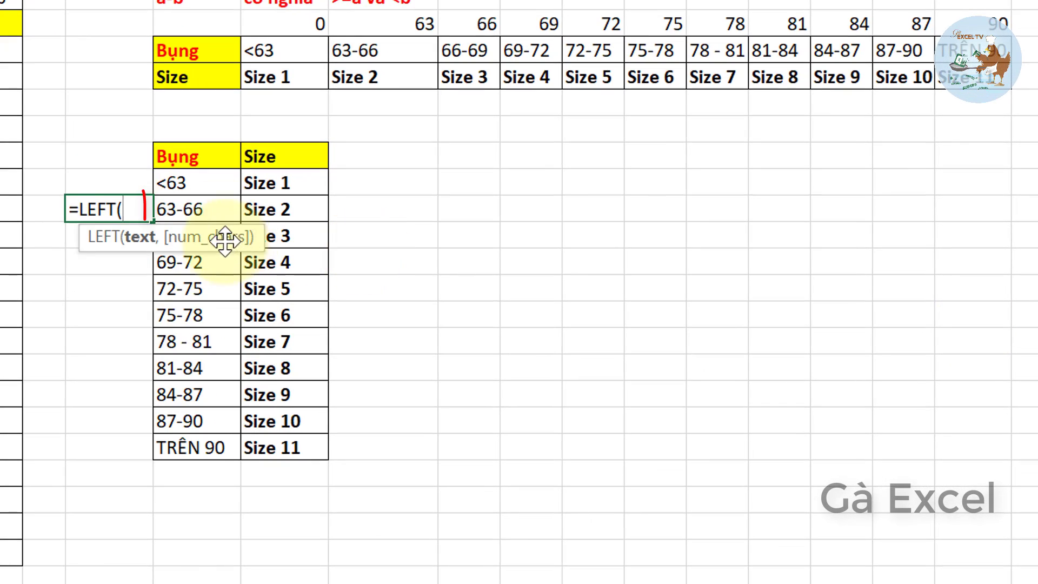
left_click(187, 210)
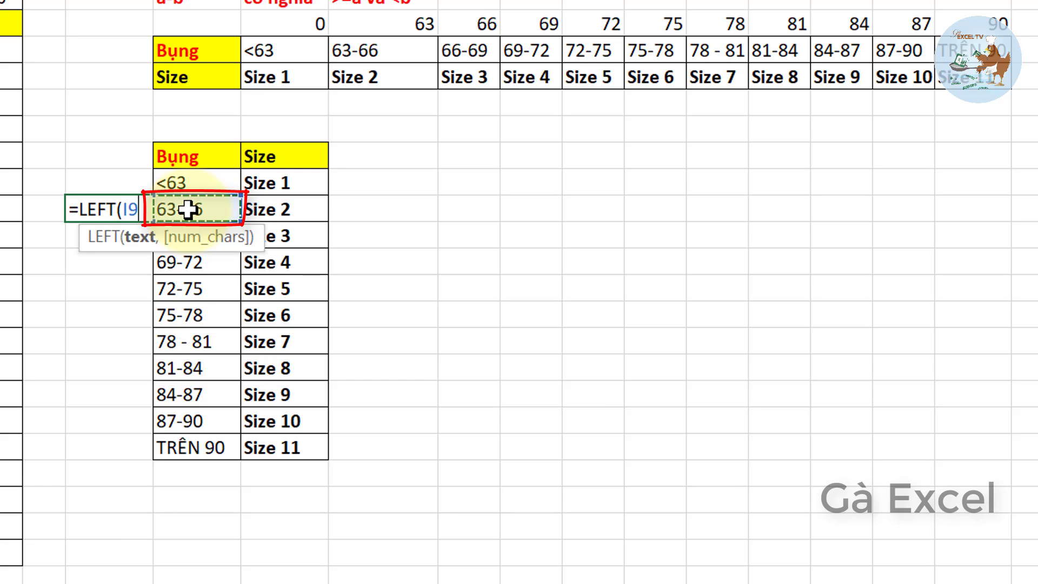
type(",2")
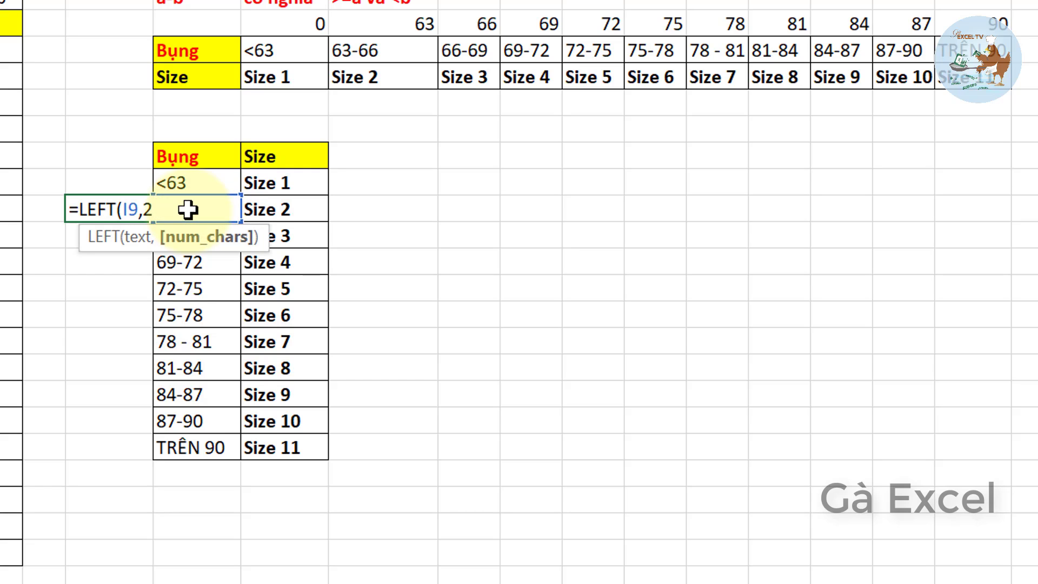
type(")*")
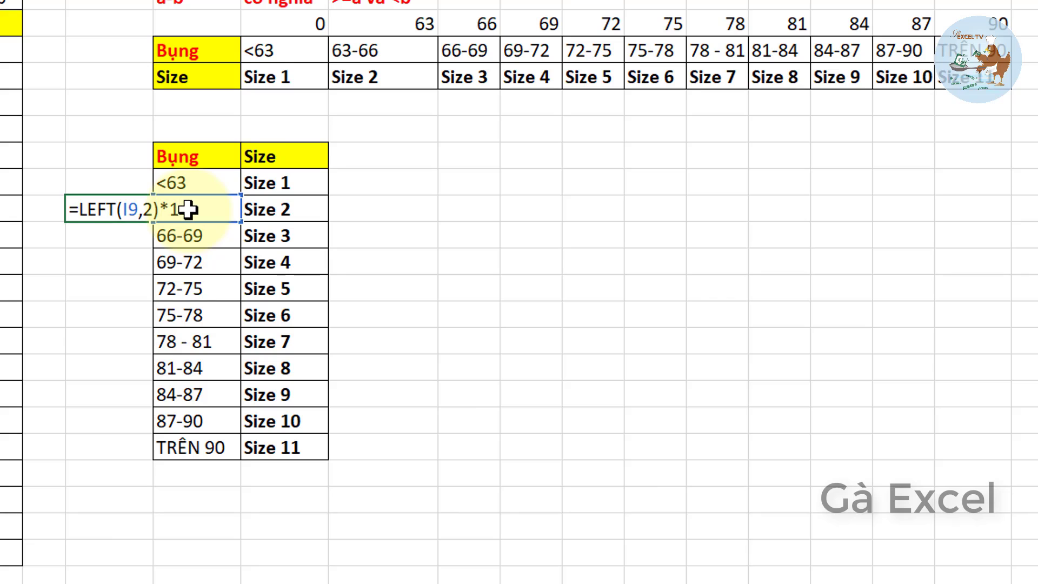
key("ctrl+Return")
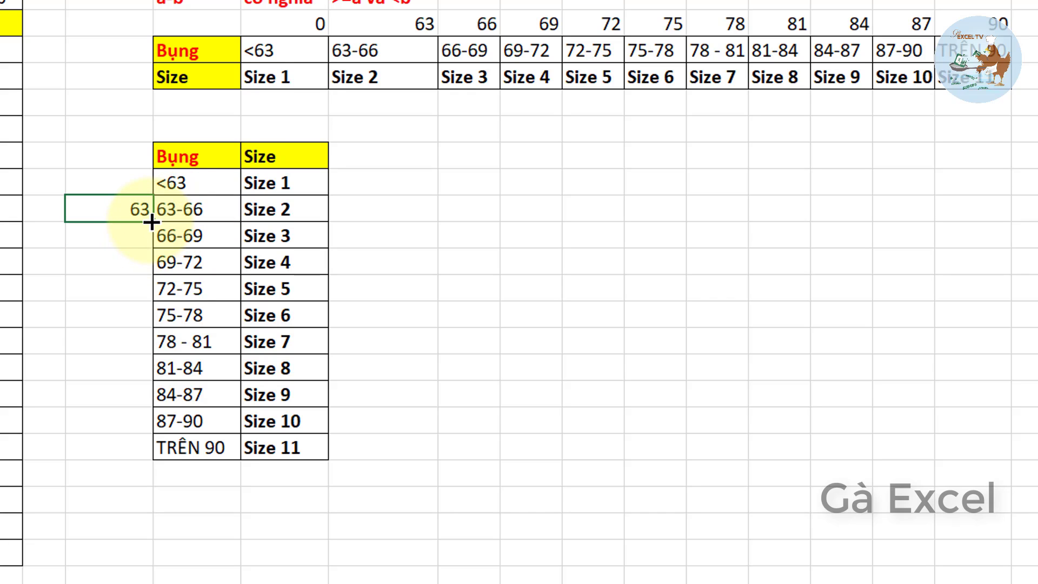
double_click(151, 221)
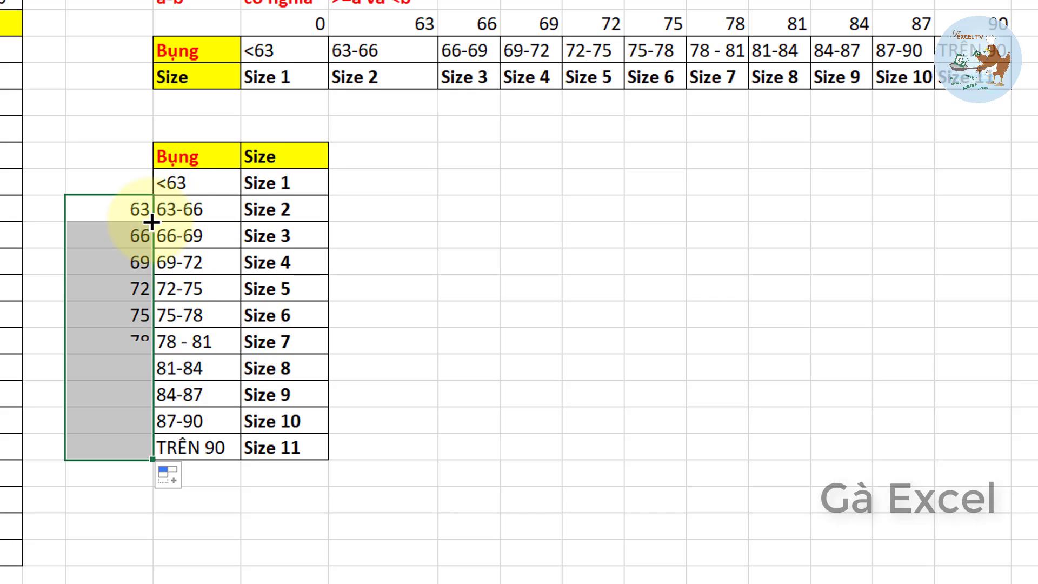
Step: Replace the #VALUE! beside TRÊN 90 with 90 and review the bounds 63 through 90
left_click(106, 454)
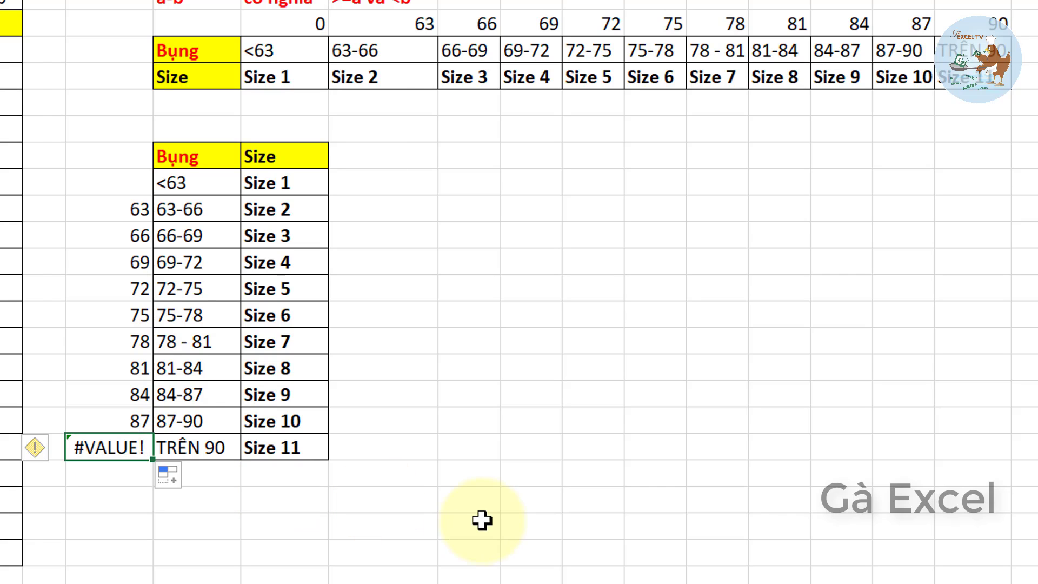
type("90")
key("Return")
key("Up")
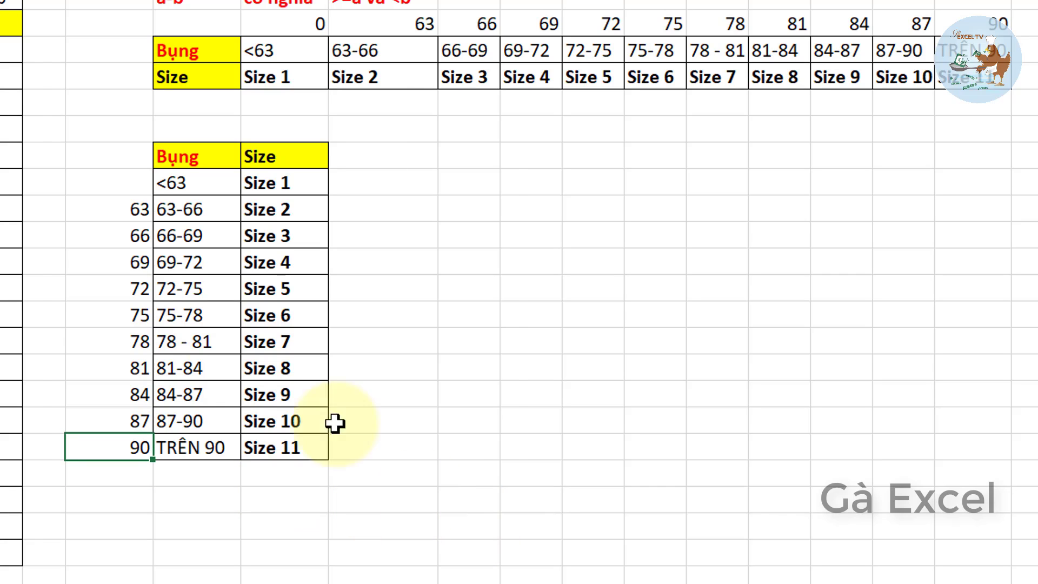
left_click(205, 214)
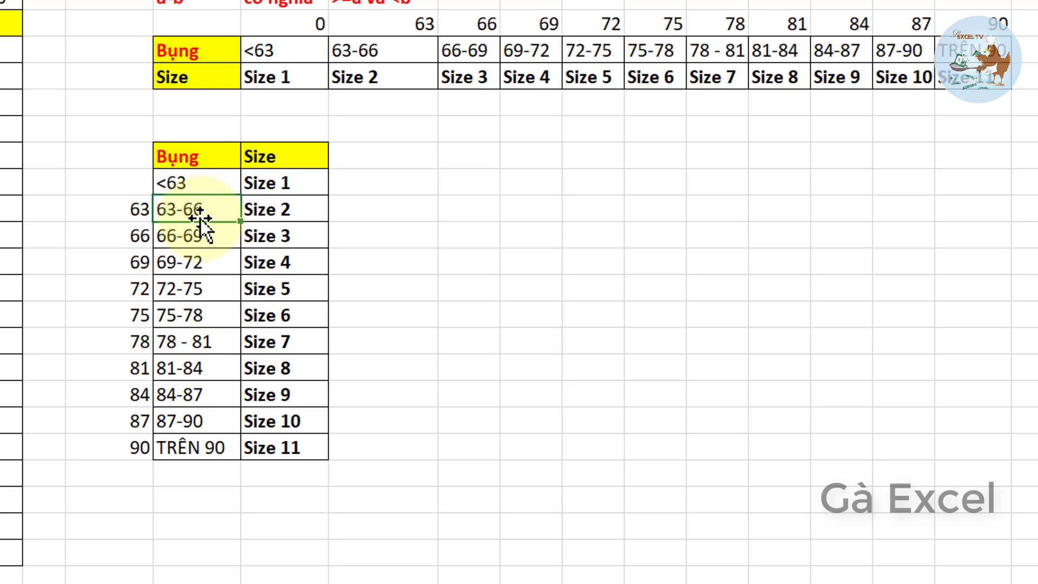
left_click(111, 214)
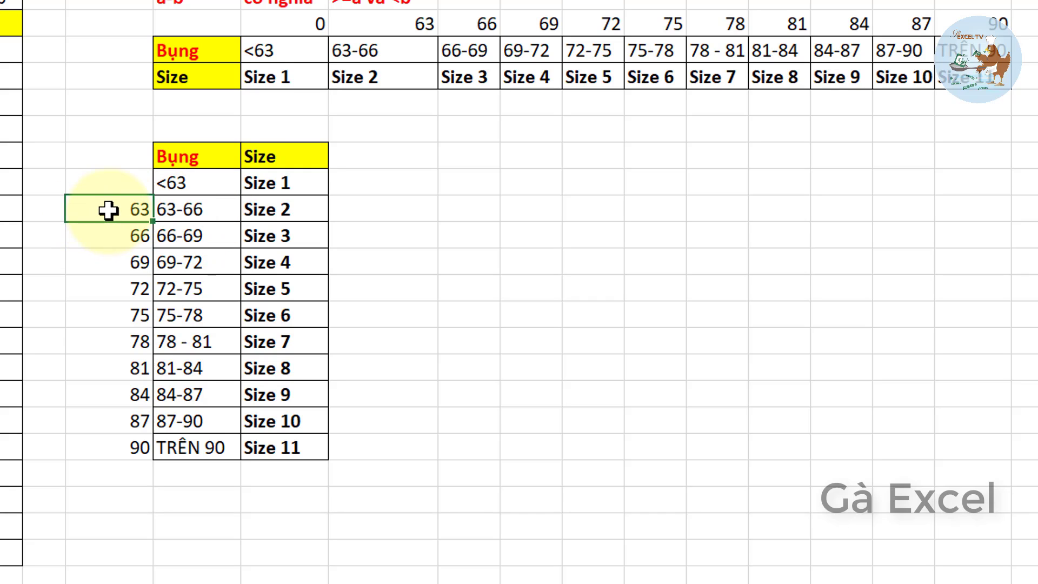
left_click_drag(108, 211, 111, 449)
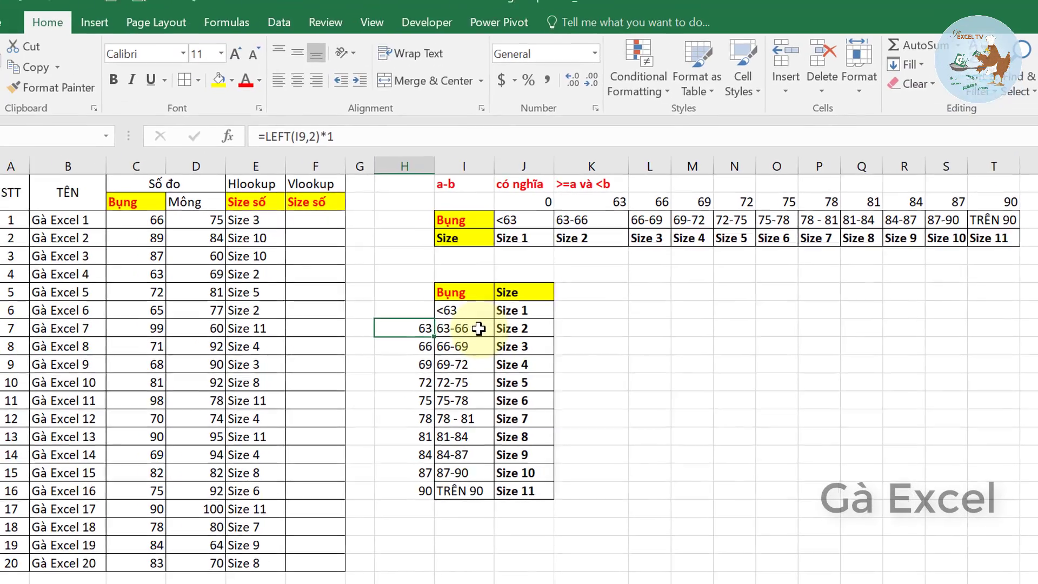
Step: Enter =VLOOKUP(C3,$H$8:$J$18,3,TRUE) in F3, returning Size 3 for waist 66
left_click(411, 262)
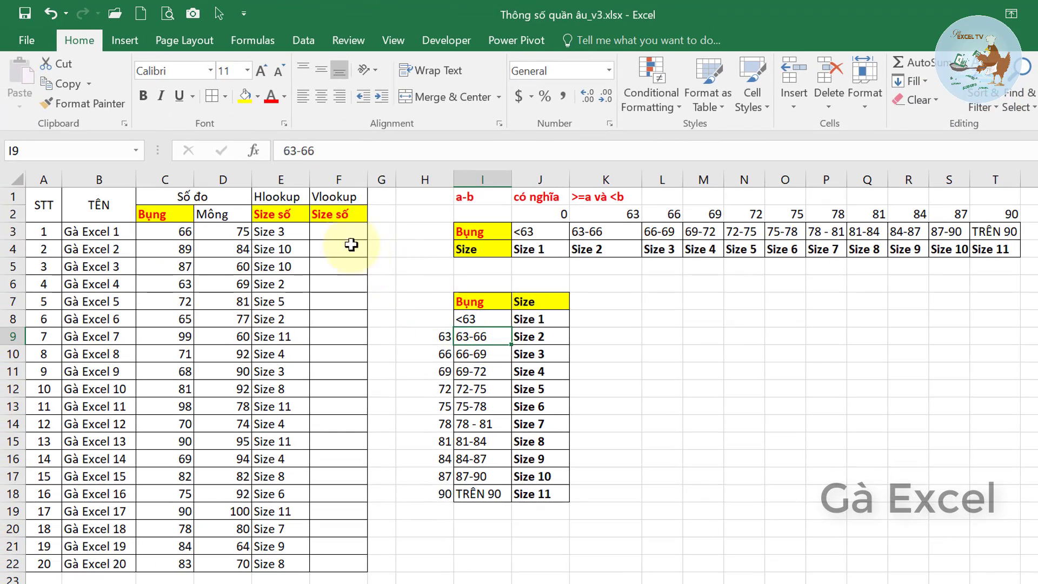
left_click(347, 229)
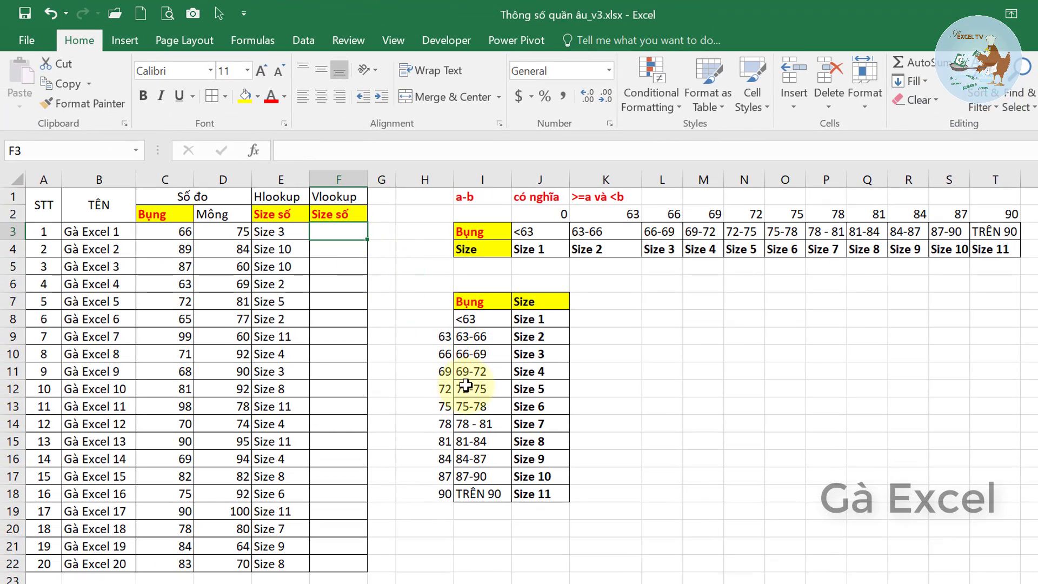
type("=vl")
key("Tab")
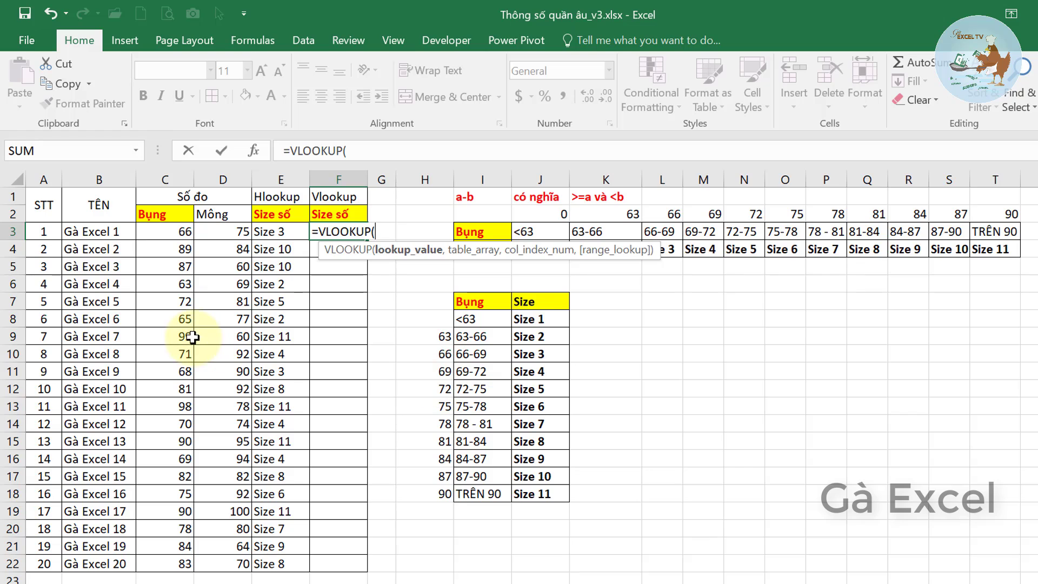
left_click(177, 232)
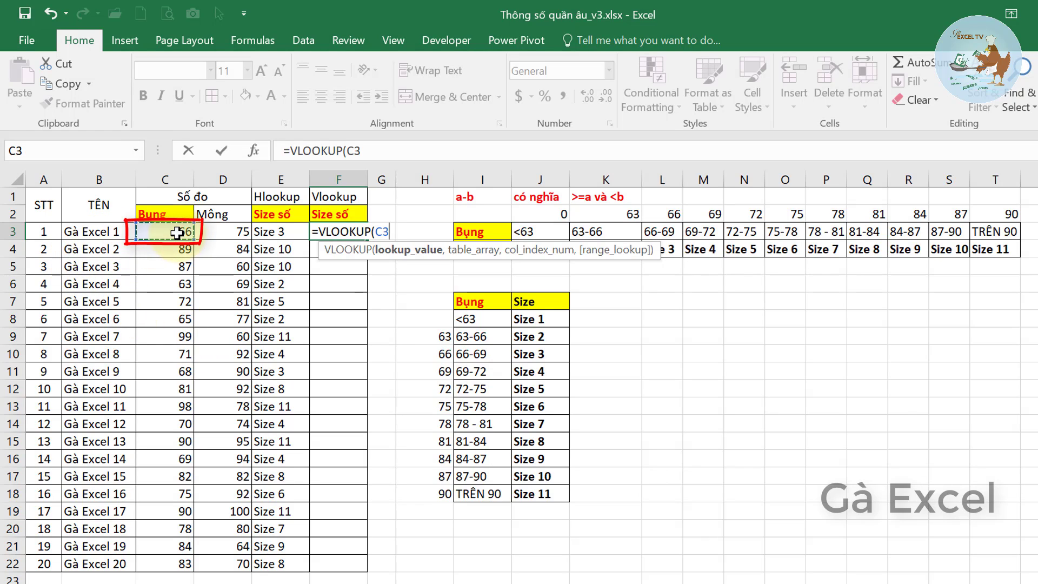
type(",")
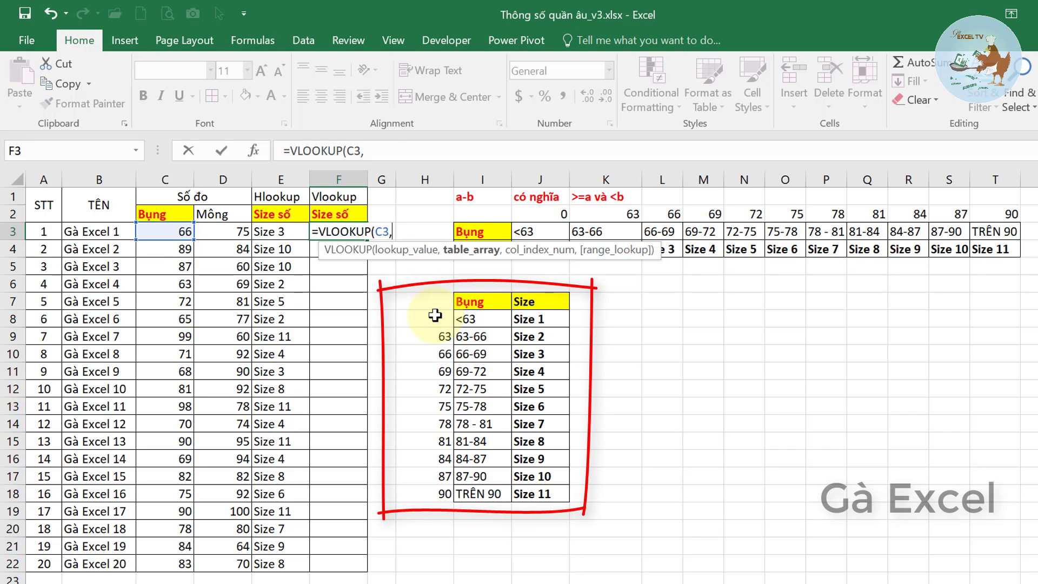
left_click_drag(435, 315, 537, 496)
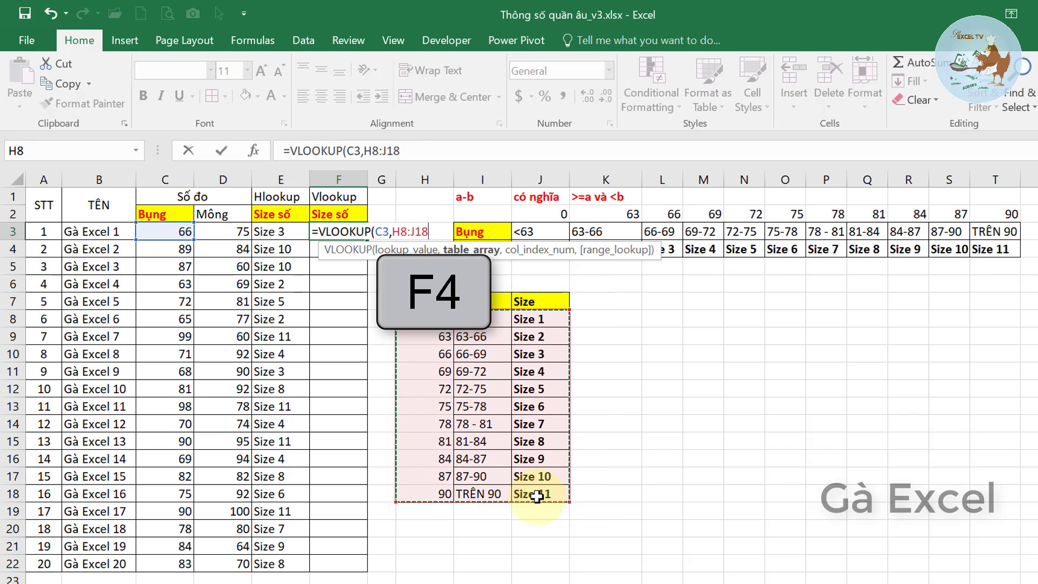
key("F4")
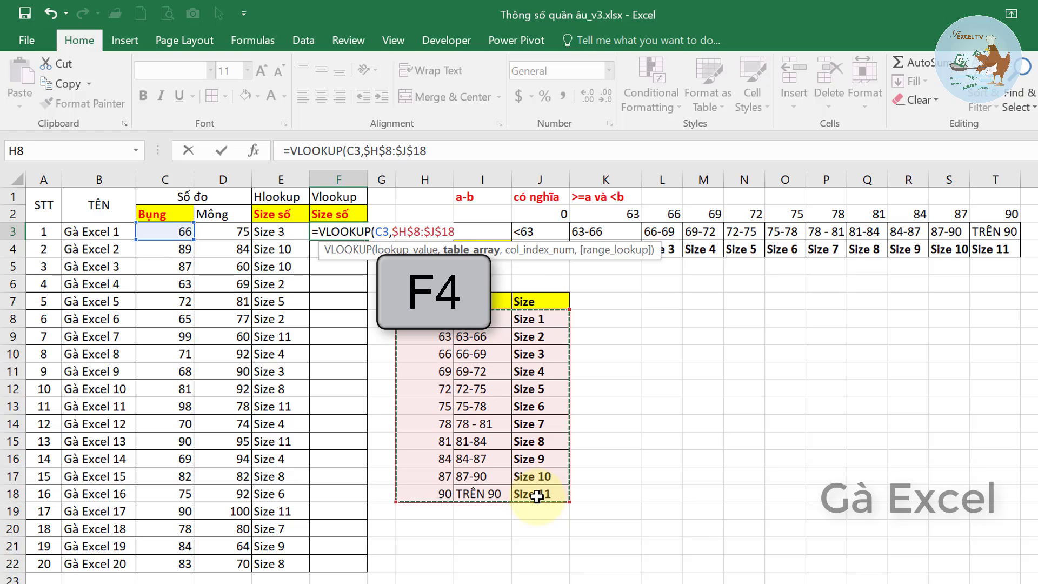
type(",")
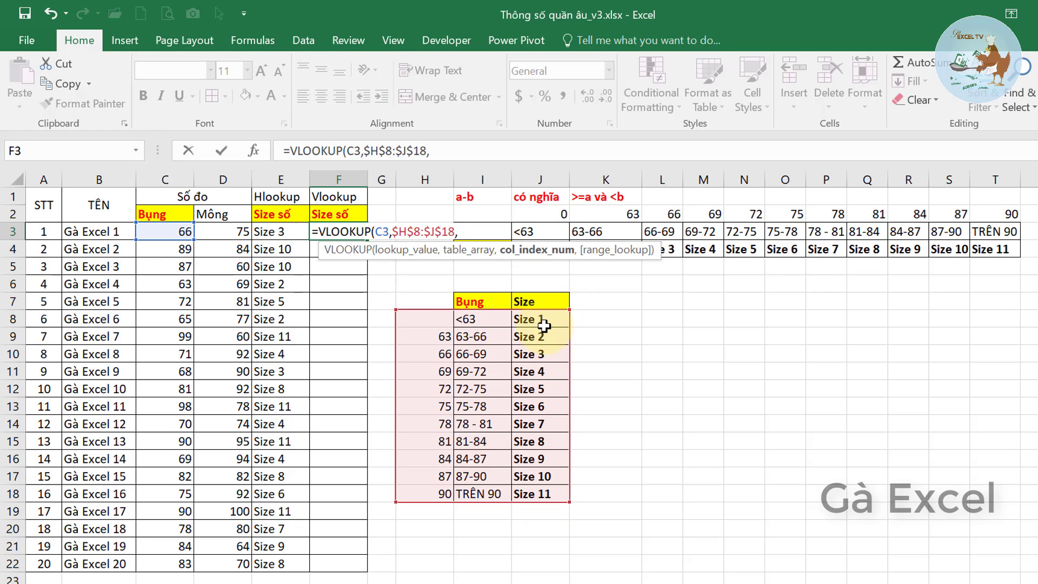
type("3,")
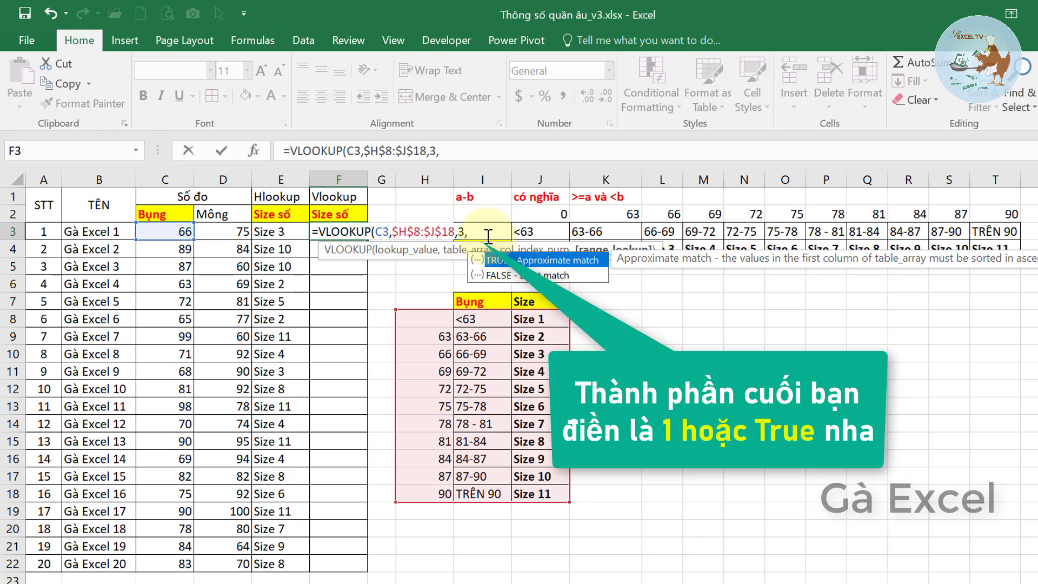
type("true)")
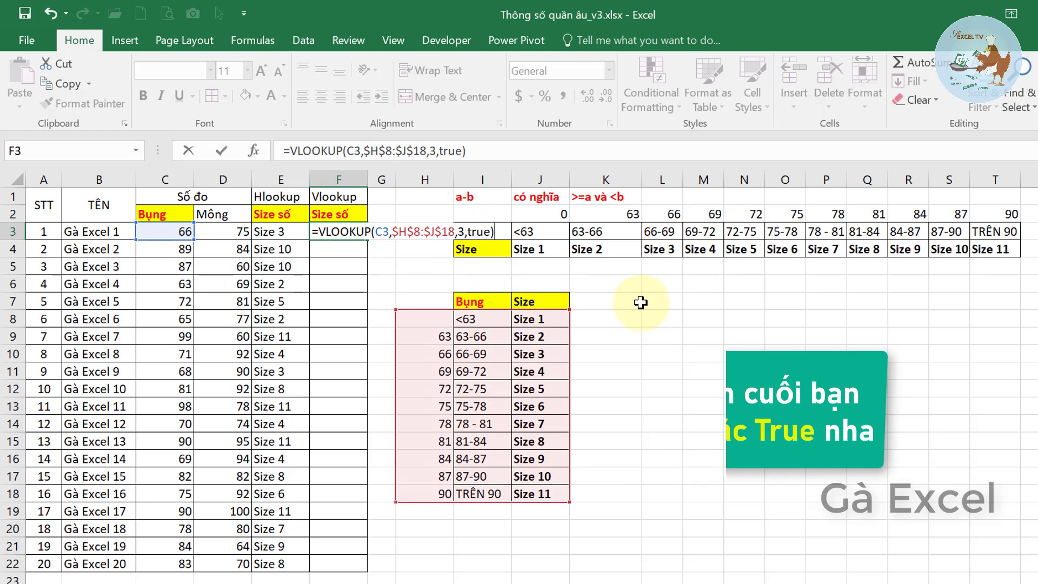
key("Return")
key("Up")
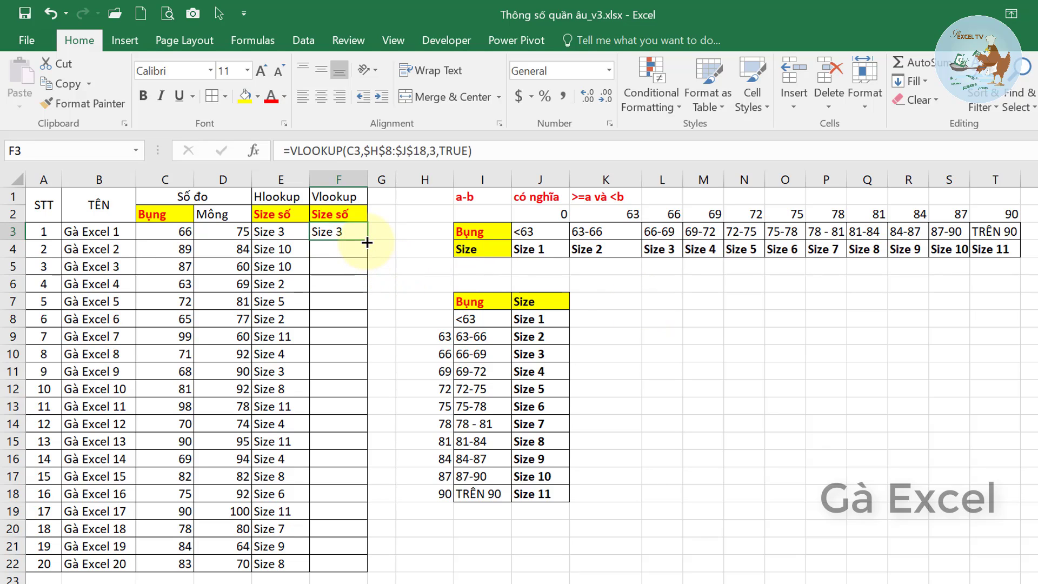
Step: Fill F3's VLOOKUP down to F22 and set the lowest bound in H8 to 0
double_click(367, 243)
left_click(347, 334)
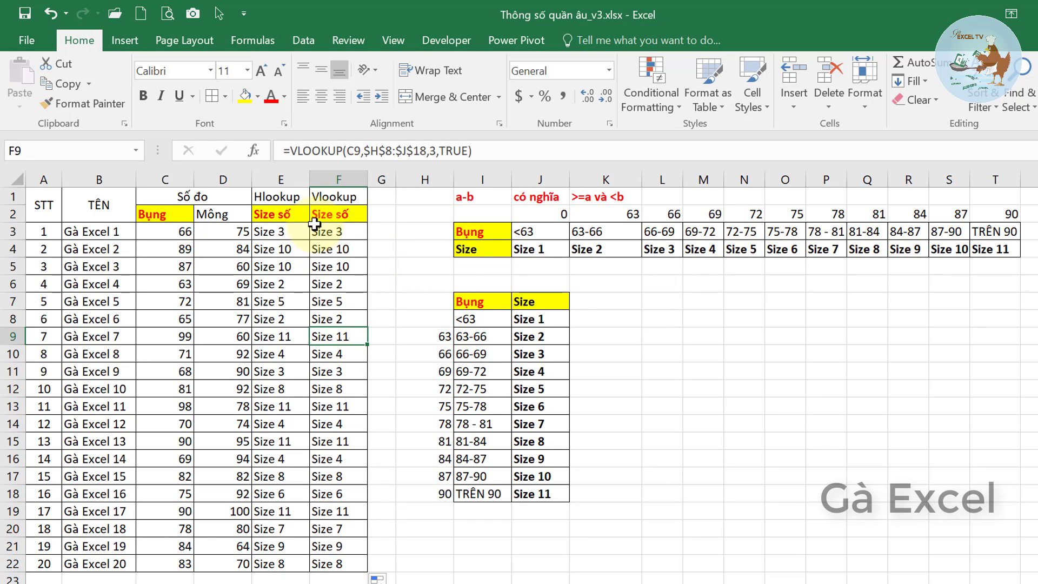
left_click(439, 320)
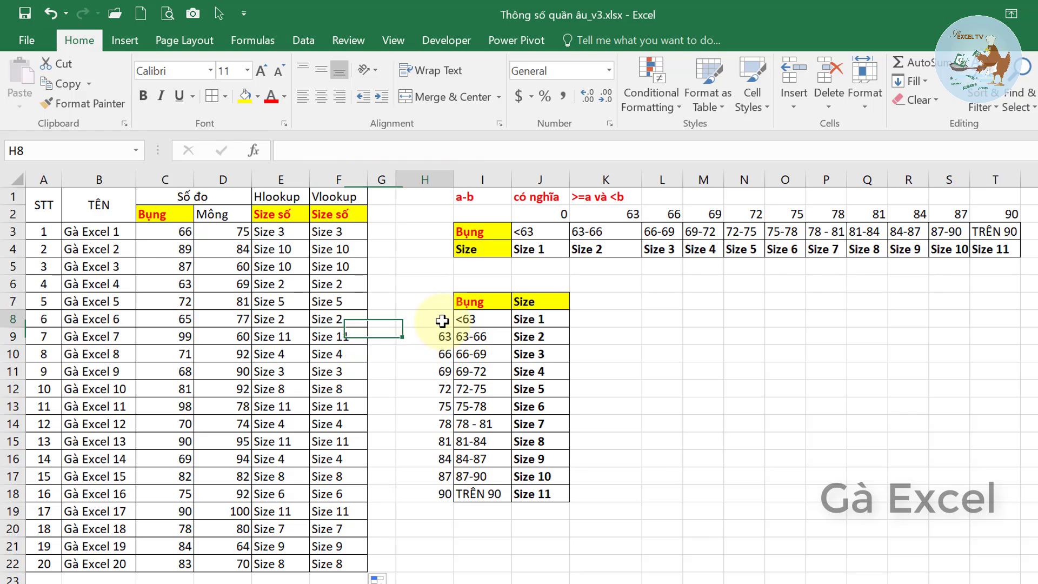
type("0")
left_click(535, 371)
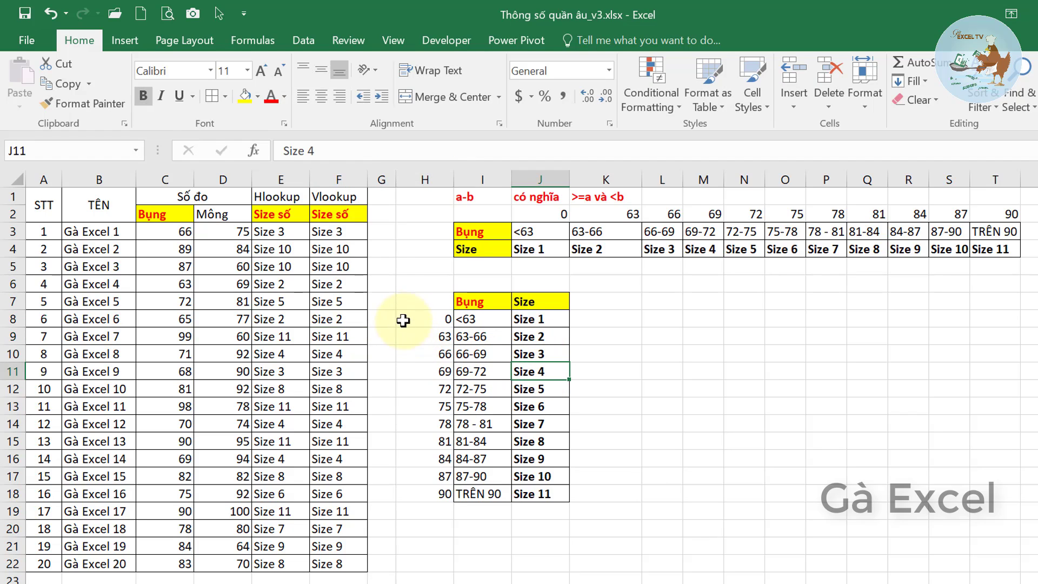
left_click(406, 318)
Step: Review F3's formula against the H7:J18 table and its new 0 bound
left_click(337, 233)
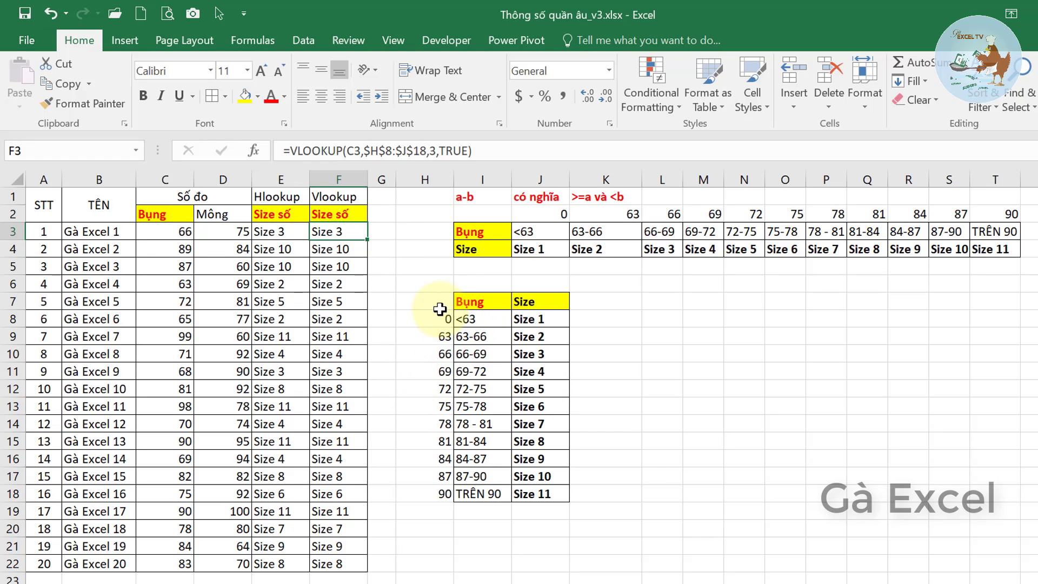
left_click_drag(439, 308, 535, 493)
left_click(533, 476)
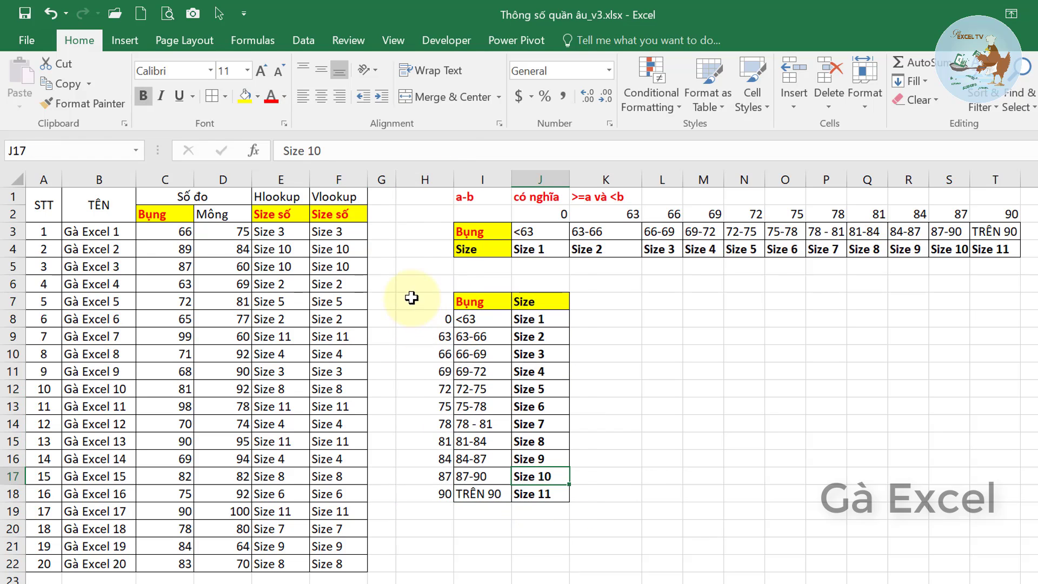
left_click(426, 318)
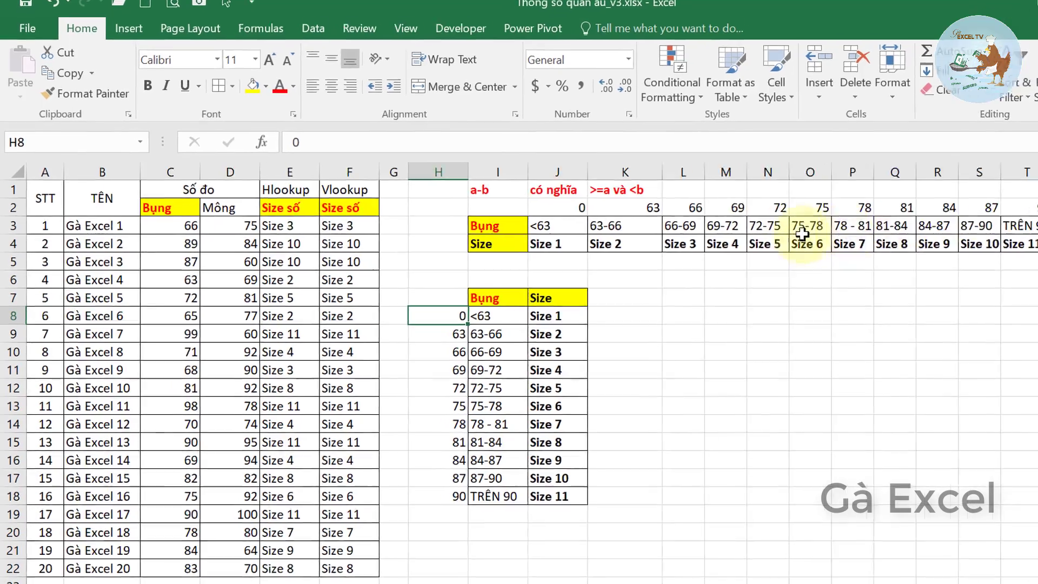
Step: Show how waist 66 matches lower bound 66 in H10 and returns Size 3
left_click(179, 225)
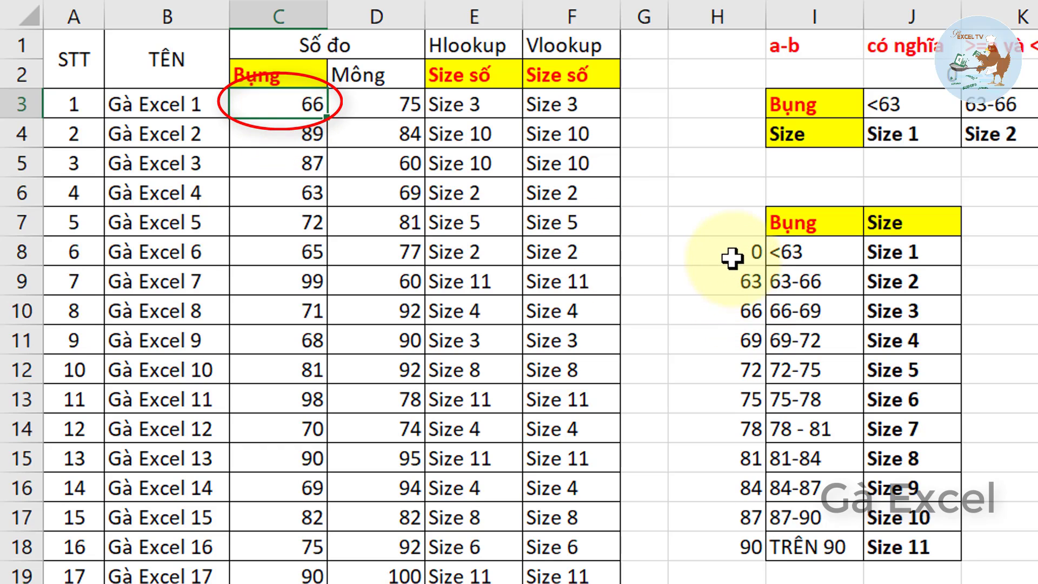
left_click_drag(728, 255, 724, 540)
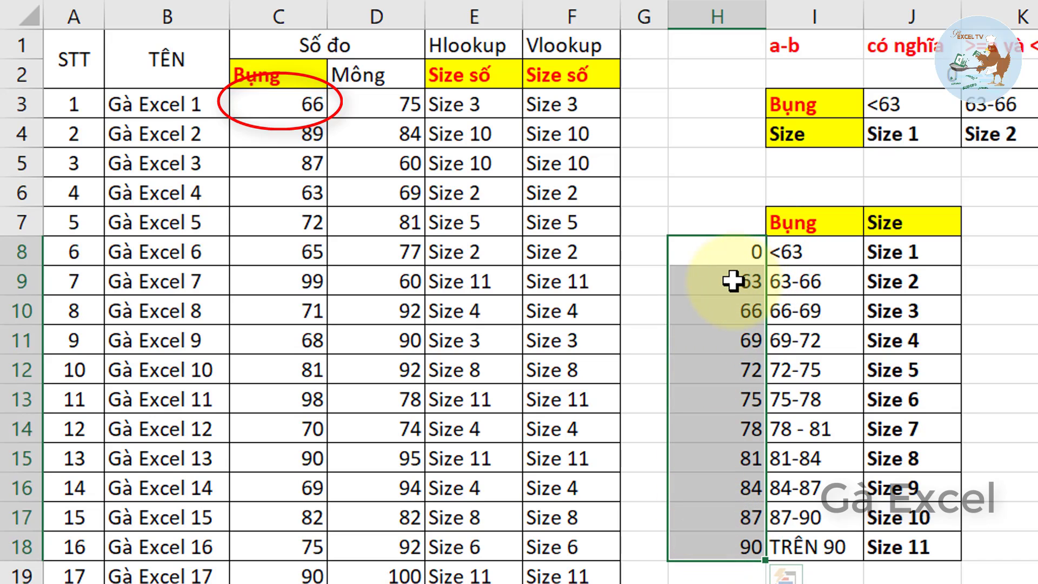
mouse_move(726, 257)
left_mouse_down()
mouse_move(723, 281)
mouse_move(723, 250)
left_mouse_up()
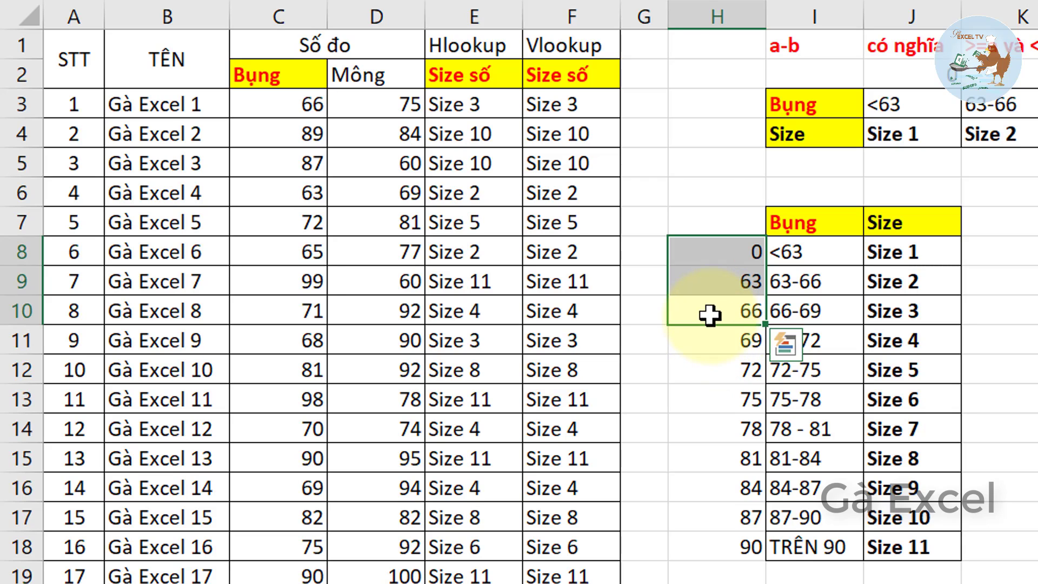
left_click(726, 311)
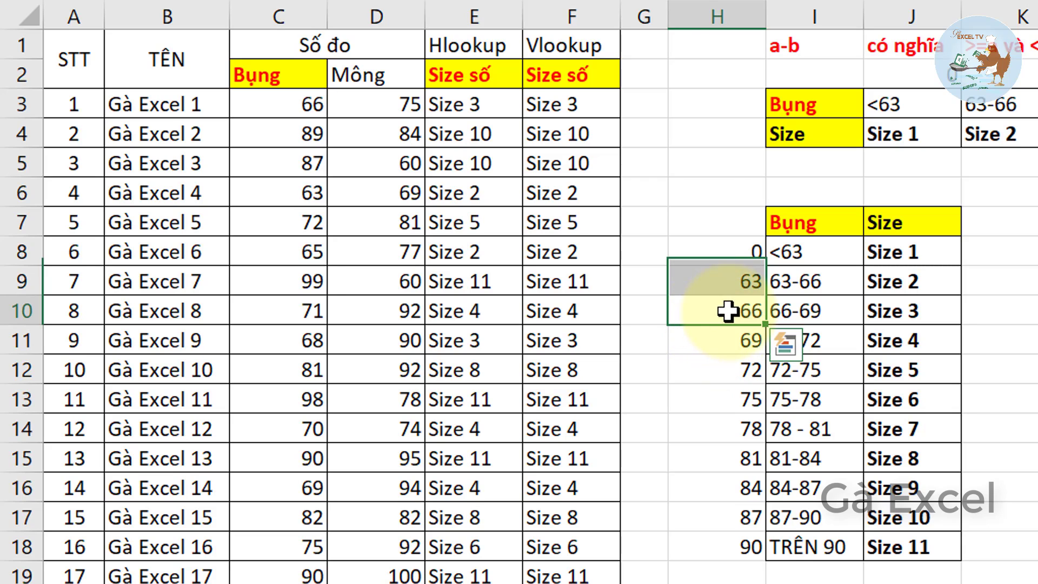
left_click(920, 311)
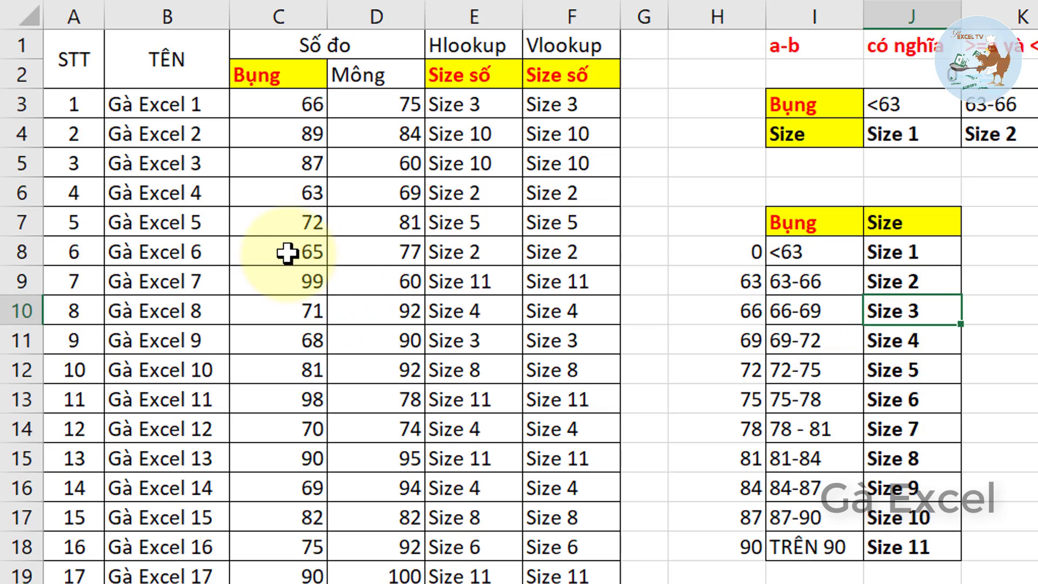
Step: Explain that waist 65 falls between bounds 63 and 66, so it gets Size 2
left_click(287, 252)
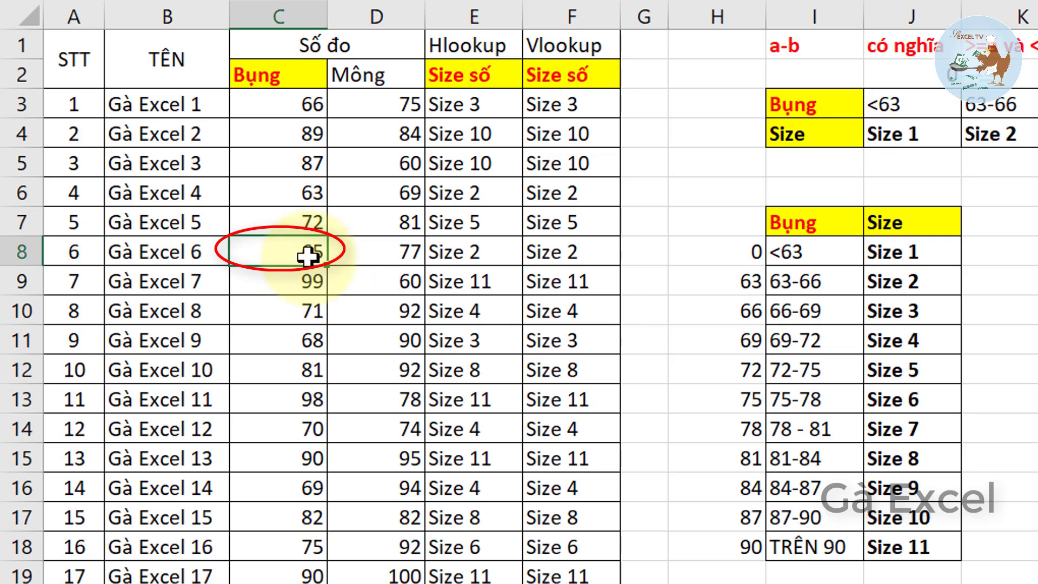
left_click(722, 254)
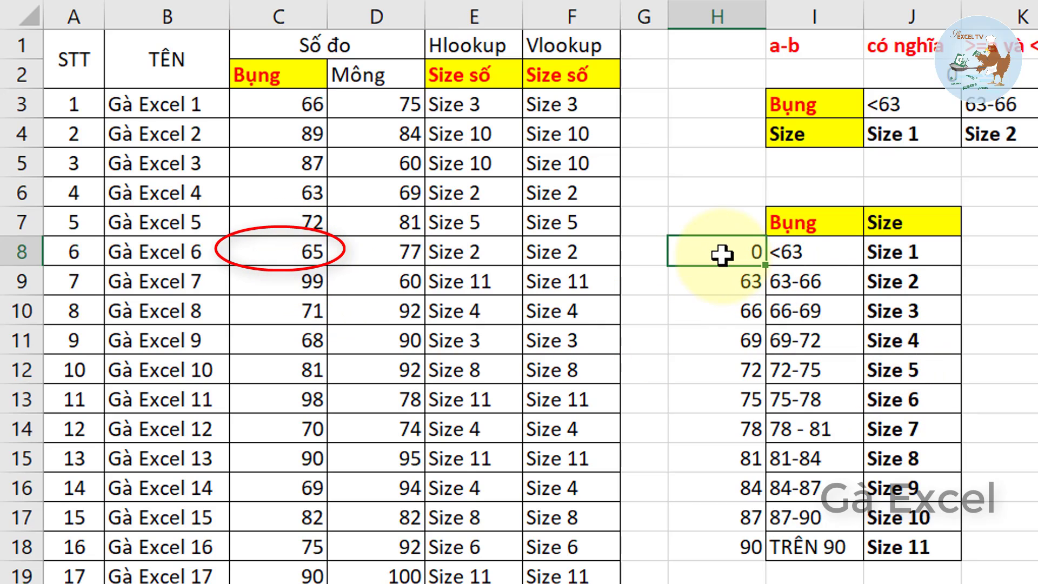
left_click(724, 281)
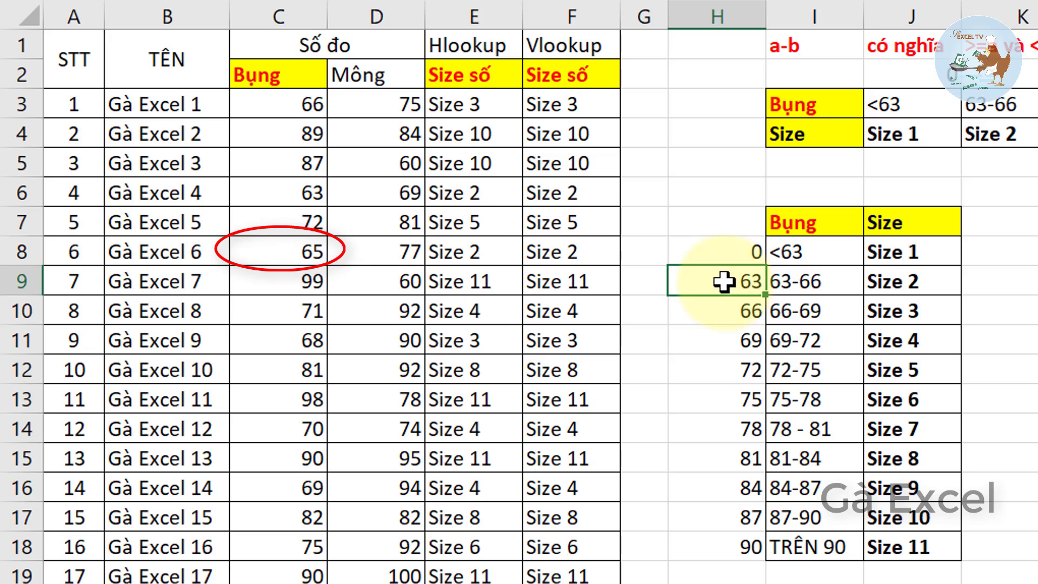
left_click(730, 317)
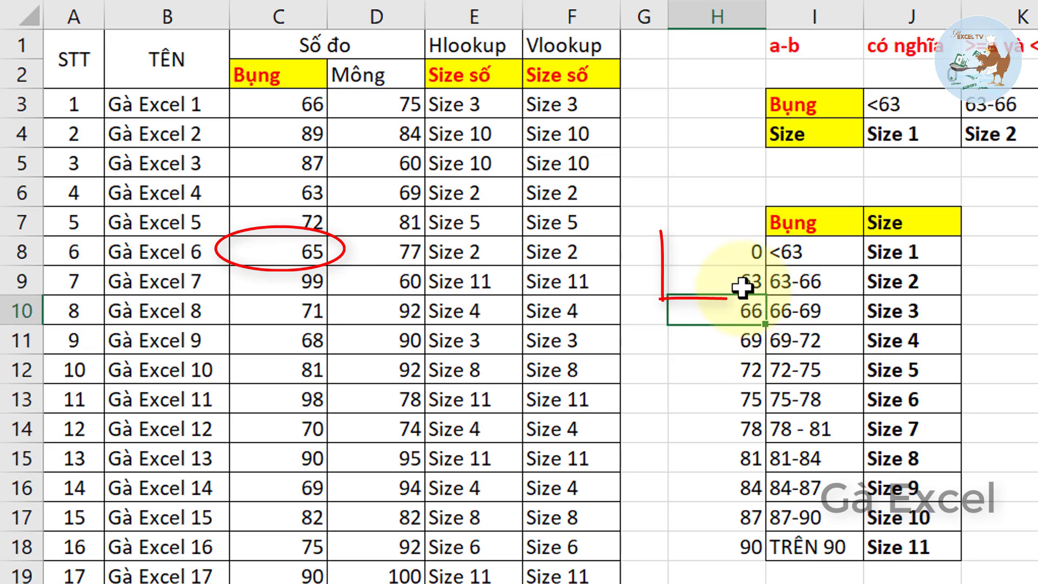
left_click_drag(727, 251, 728, 275)
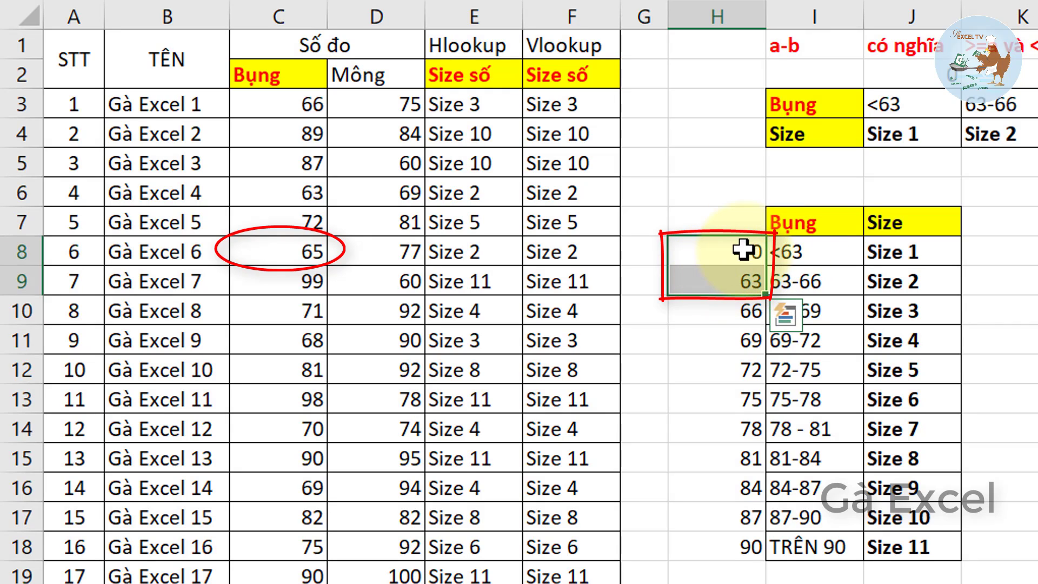
left_click(730, 280)
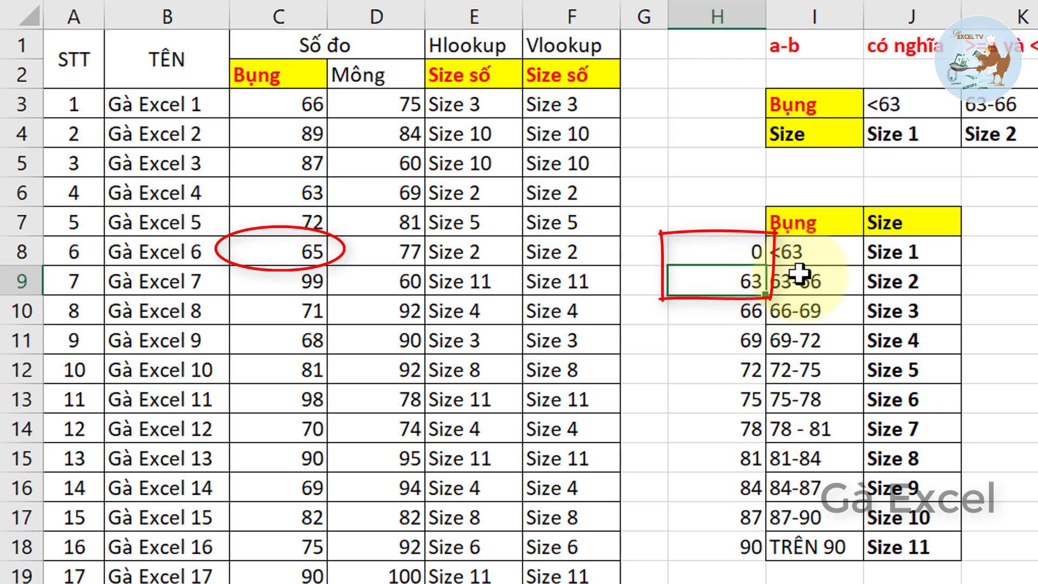
left_click(910, 280)
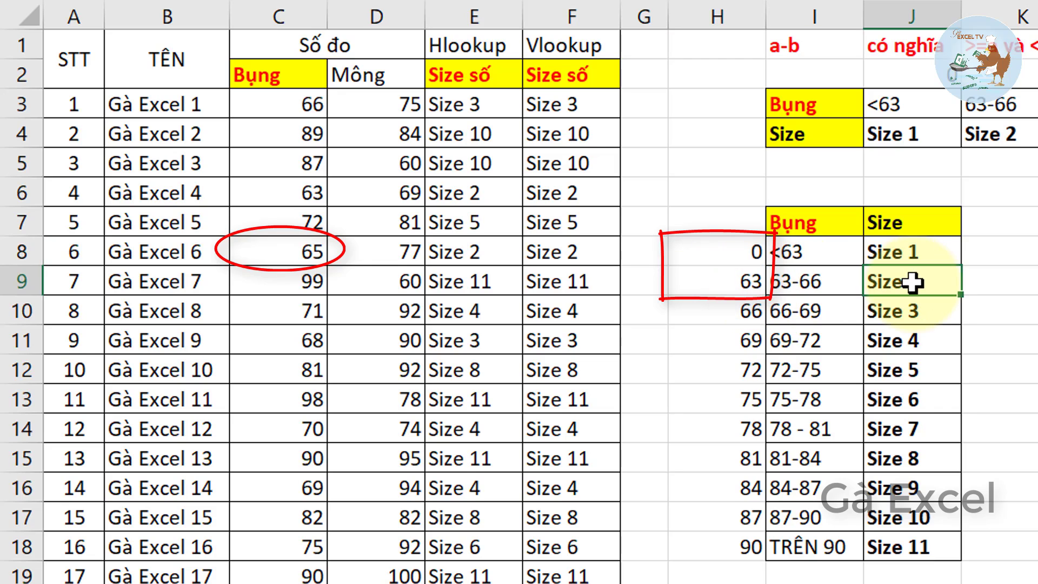
left_click(454, 192)
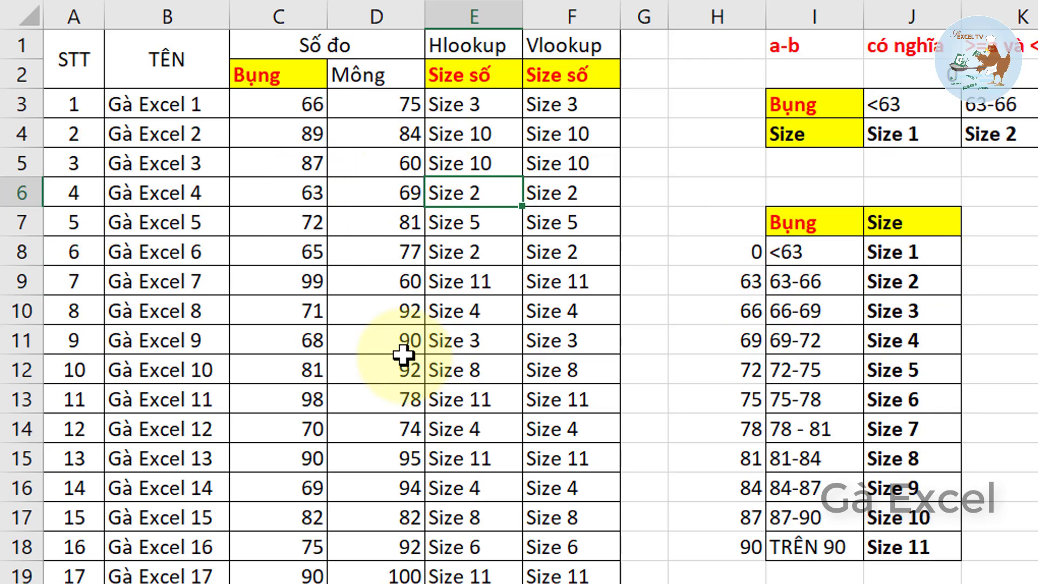
Step: Trace waist 81 through bounds H8:H15 and check its Vlookup result in F12
left_click(268, 372)
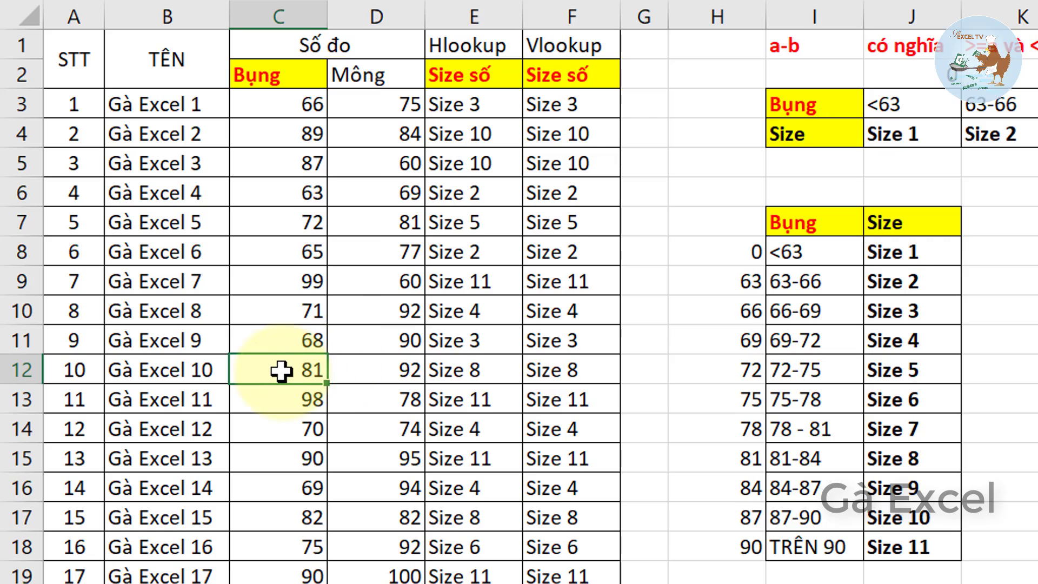
left_click_drag(719, 259, 715, 454)
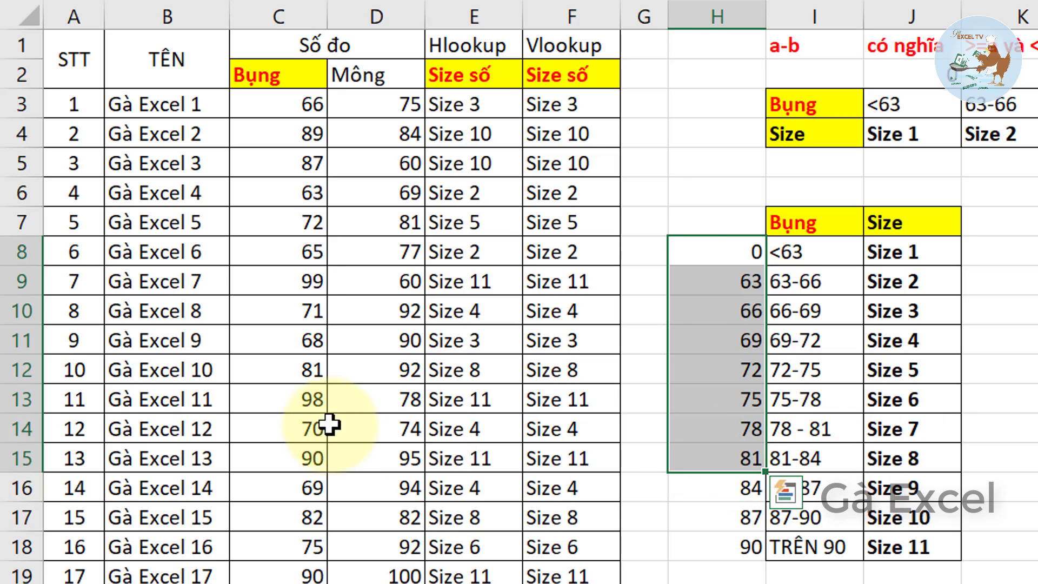
left_click(589, 368)
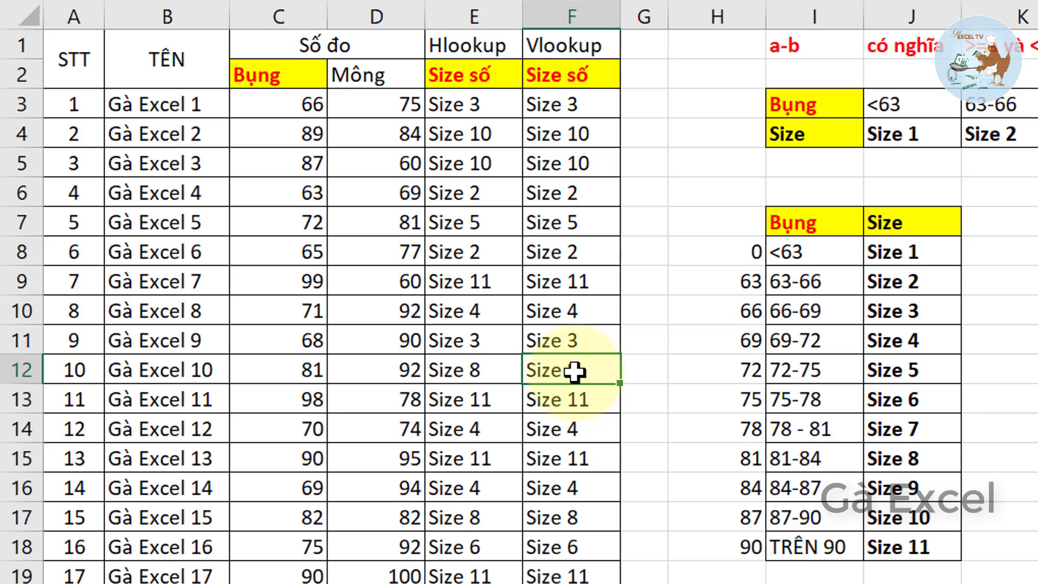
Step: Trace waist 68 to bound 66 and Size 3, checking E11's HLOOKUP formula
left_click(290, 340)
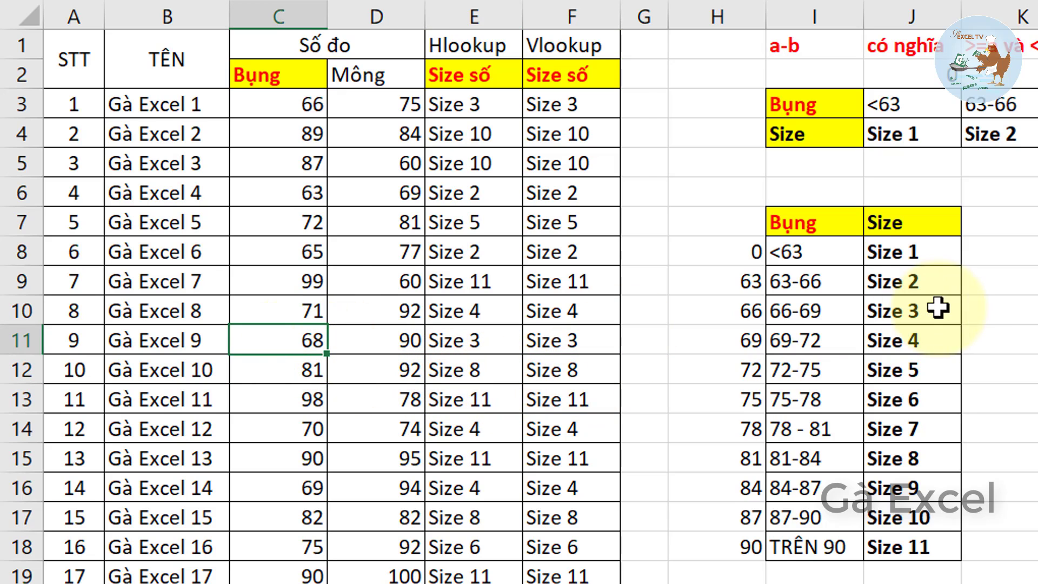
left_click_drag(723, 253, 729, 313)
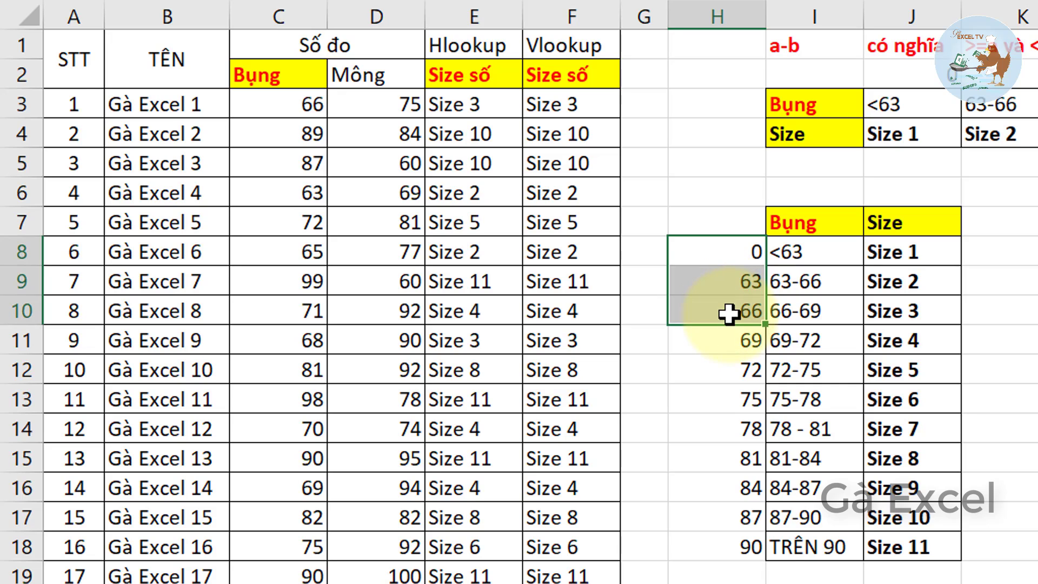
left_click(729, 313)
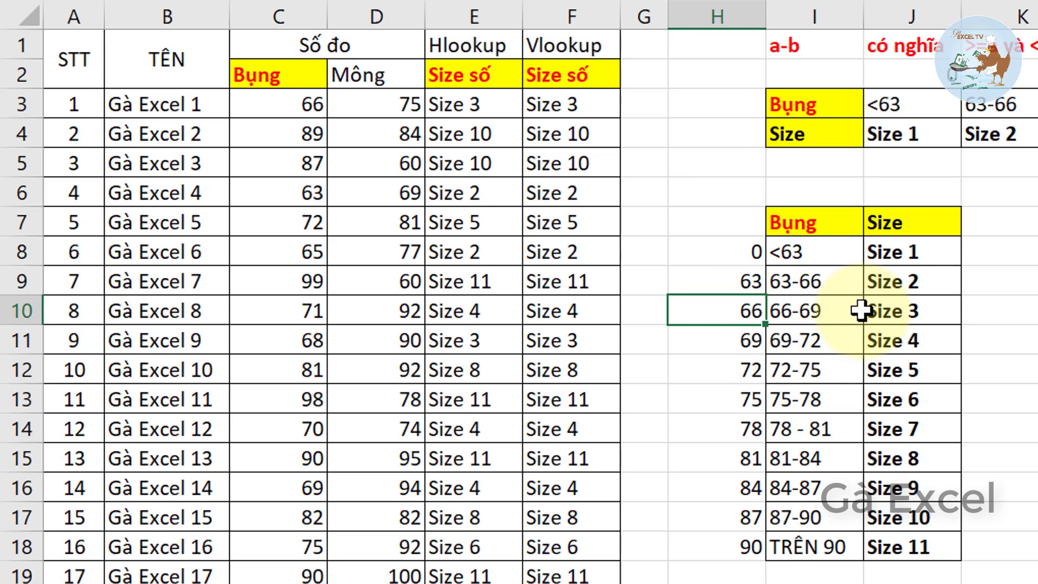
left_click(907, 305)
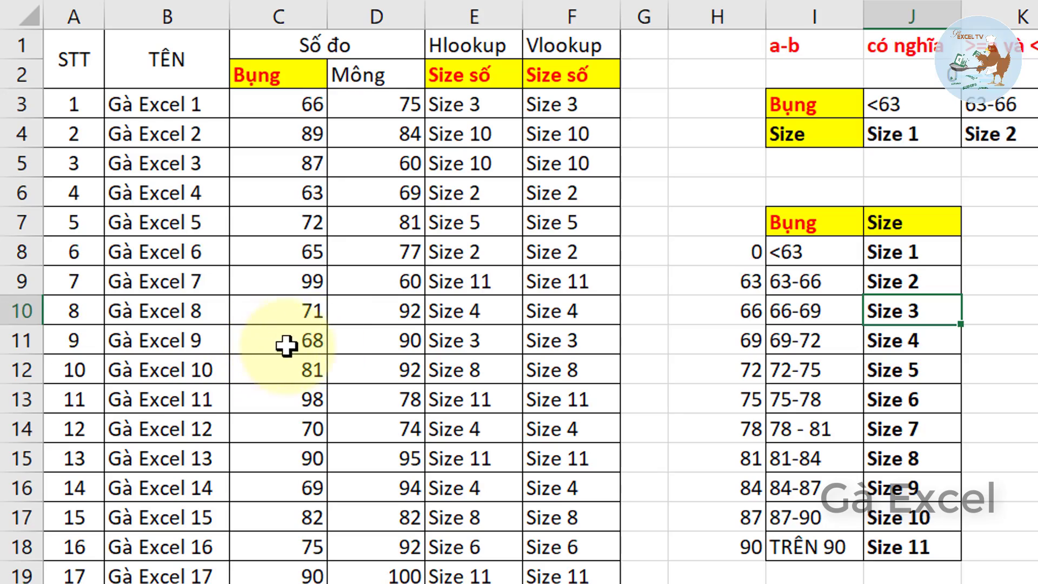
left_click_drag(283, 341, 495, 339)
left_click(494, 339)
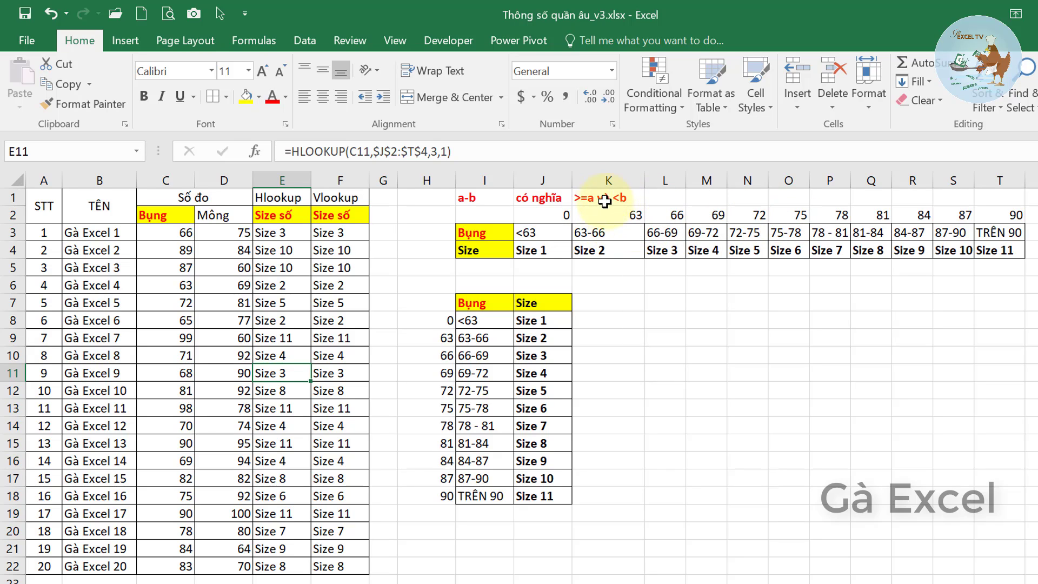
Step: Change the K1 note to '>a và <=b' and make K2 =LEFT(K3,2)*1+0.01, showing 63.01
double_click(587, 198)
type("=")
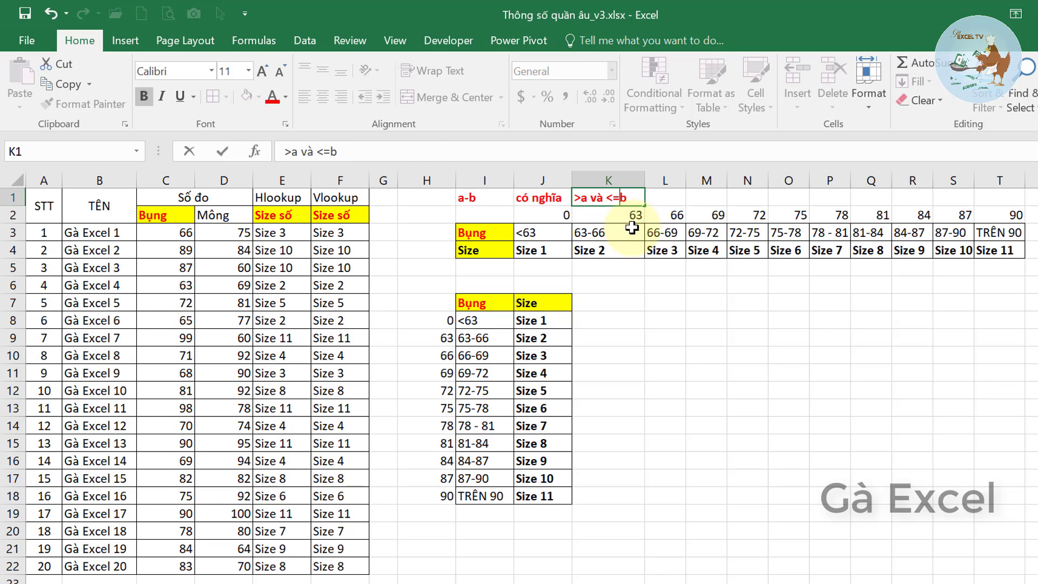
left_click(630, 215)
left_click(619, 232)
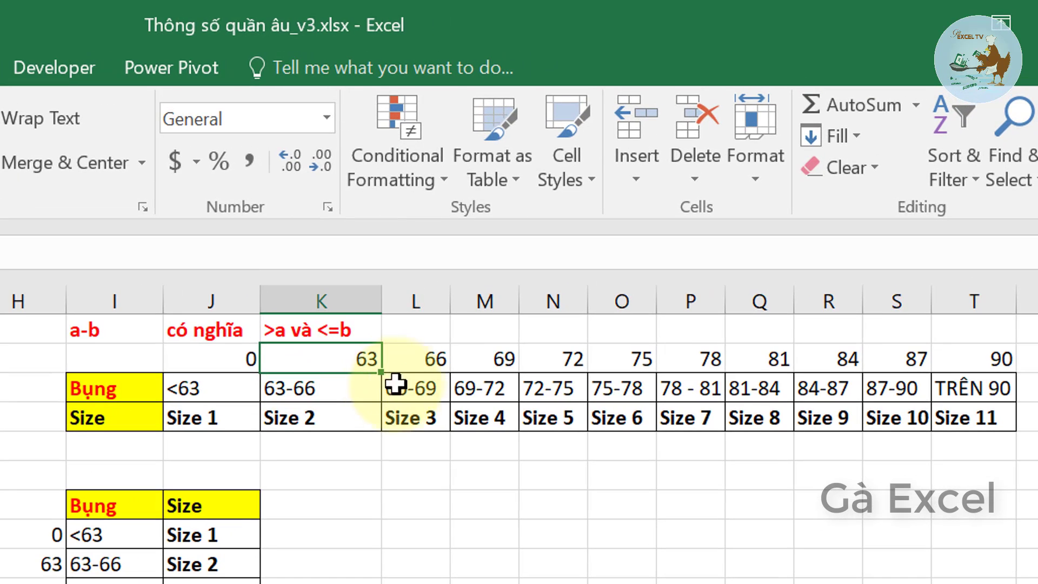
left_click(615, 219)
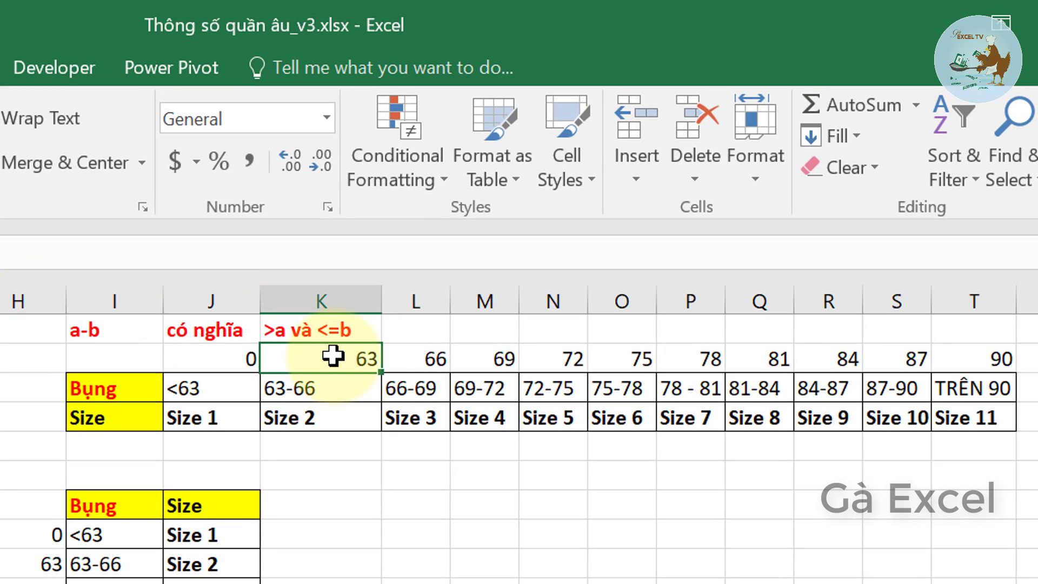
double_click(335, 356)
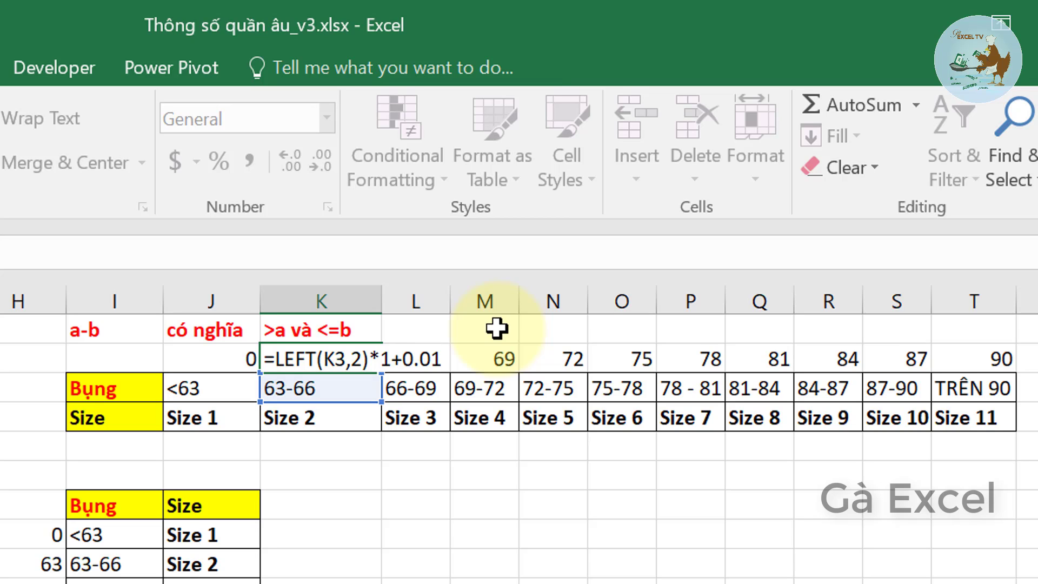
key("ctrl+Return")
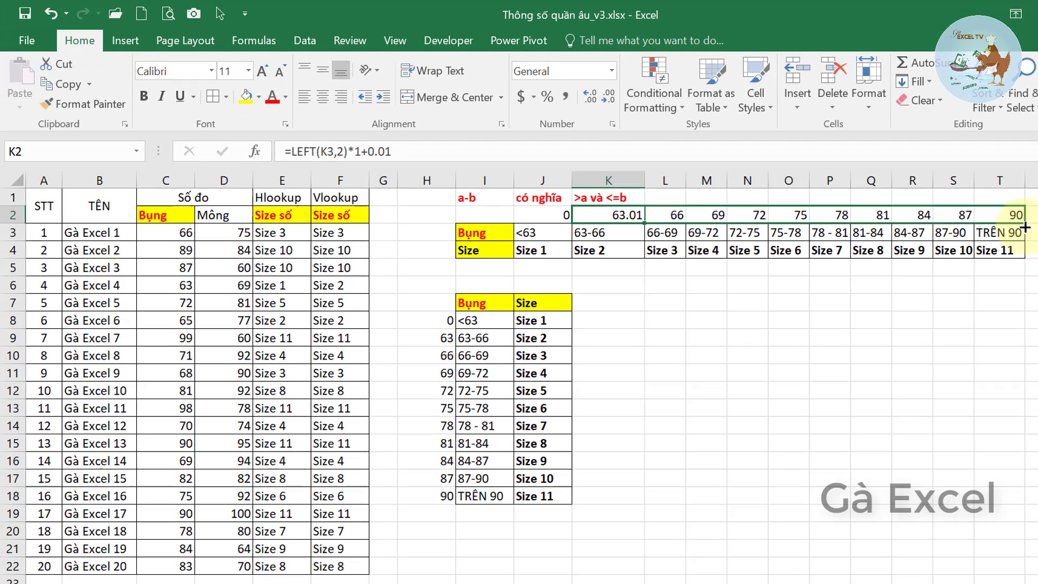
Step: Fill K2's +0.01 bound across row 2 and compare E3 and F3 results for waist 66
left_click_drag(381, 373, 973, 358)
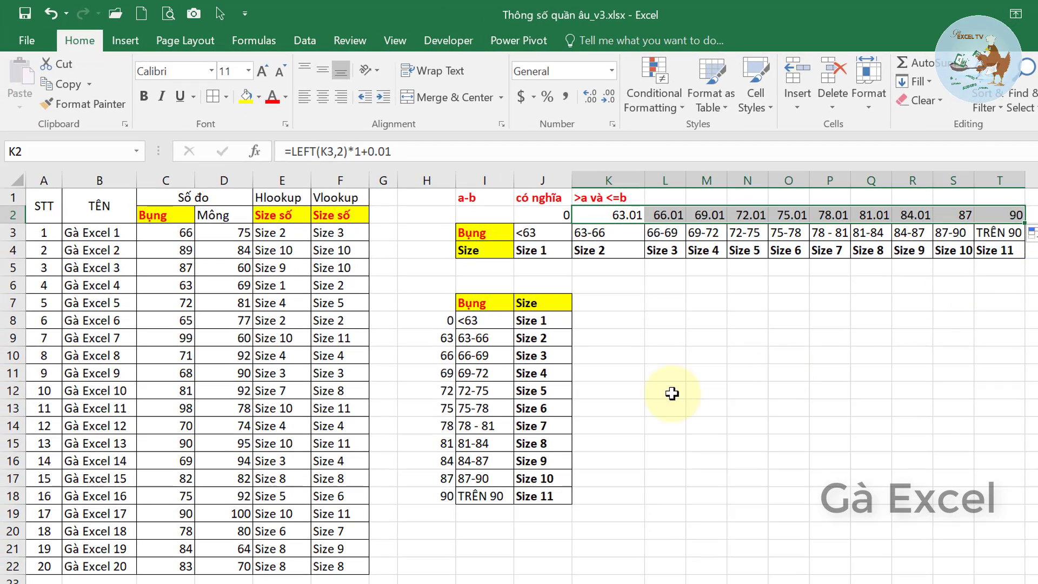
left_click(347, 233)
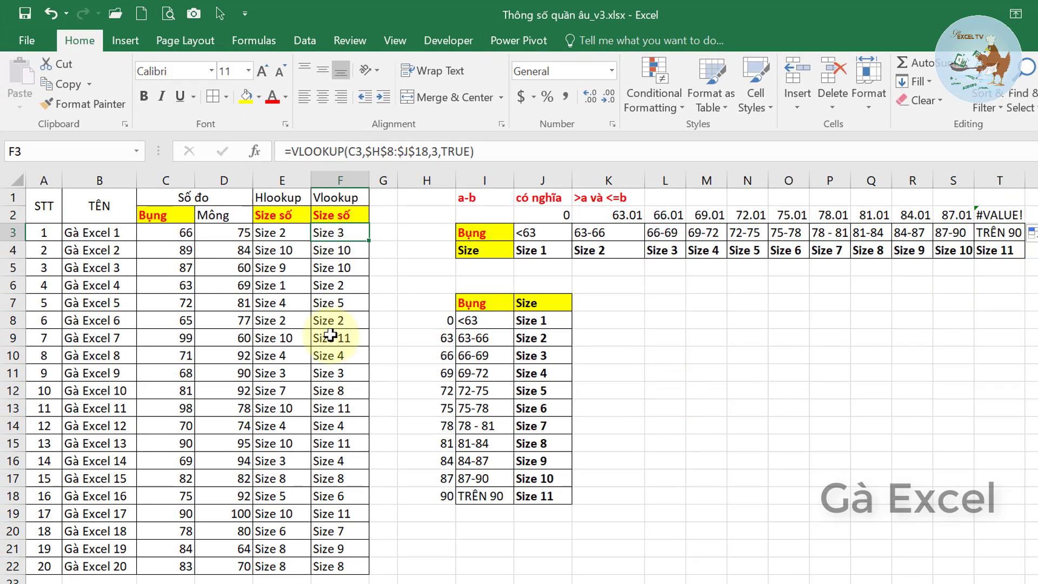
left_click(184, 233)
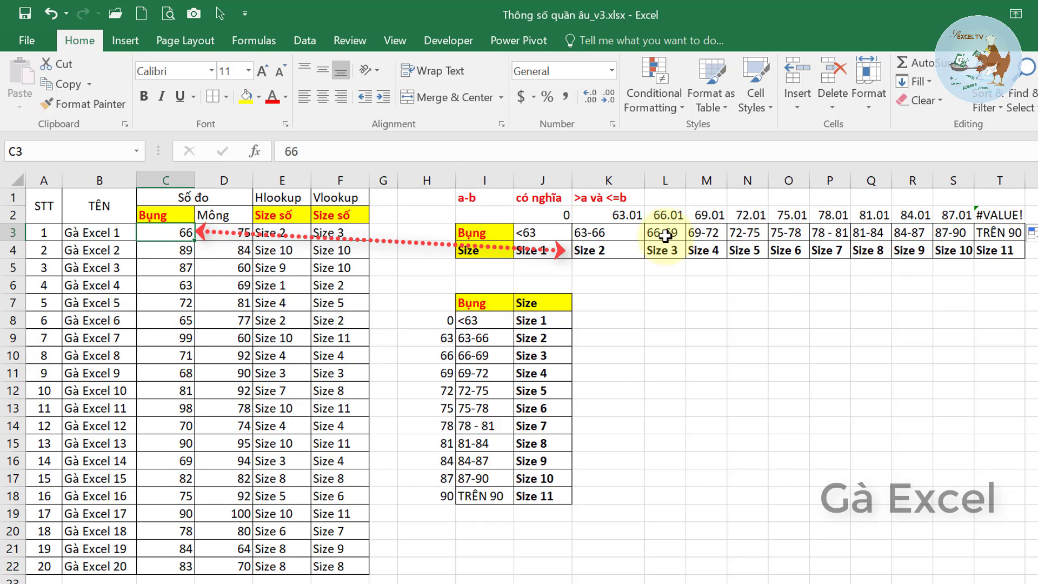
left_click(608, 233)
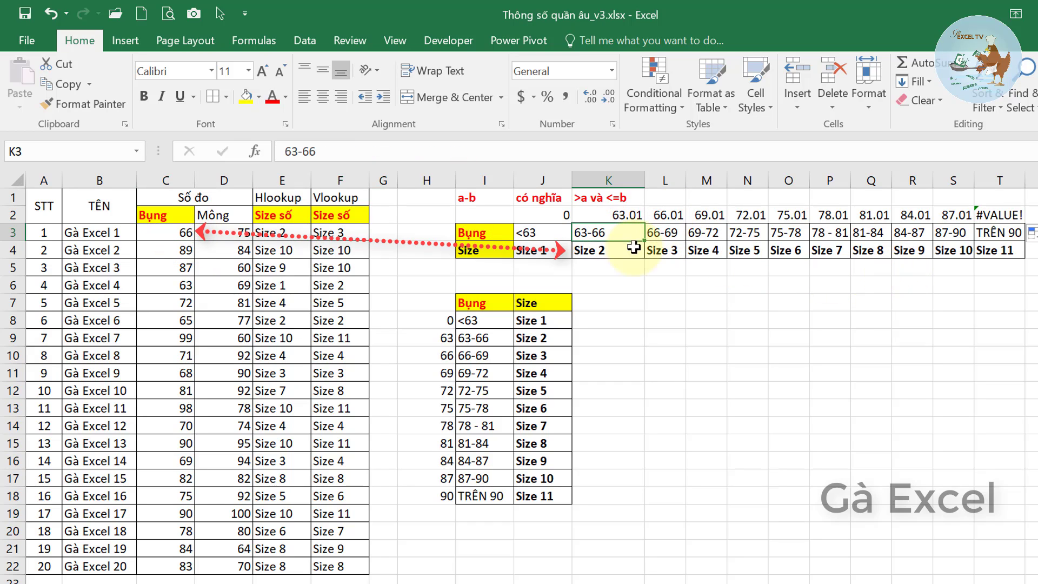
left_click(624, 250)
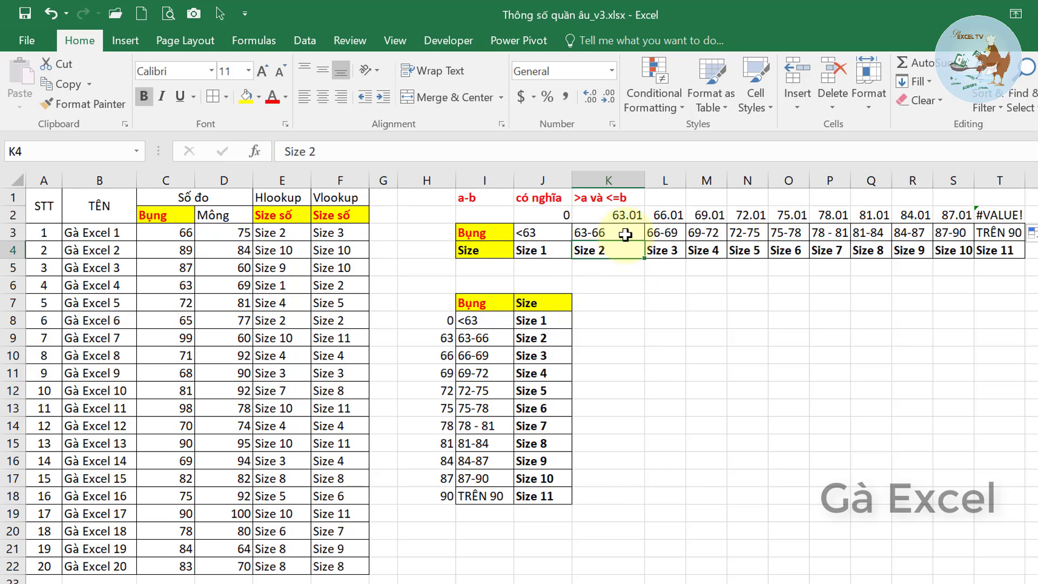
left_click(186, 233)
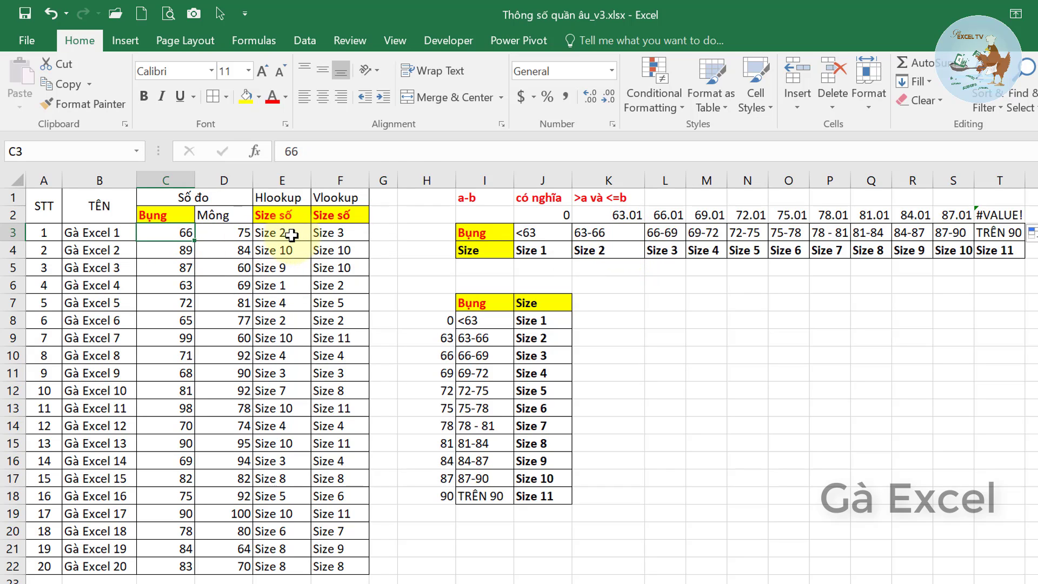
left_click(292, 235)
left_click(352, 231)
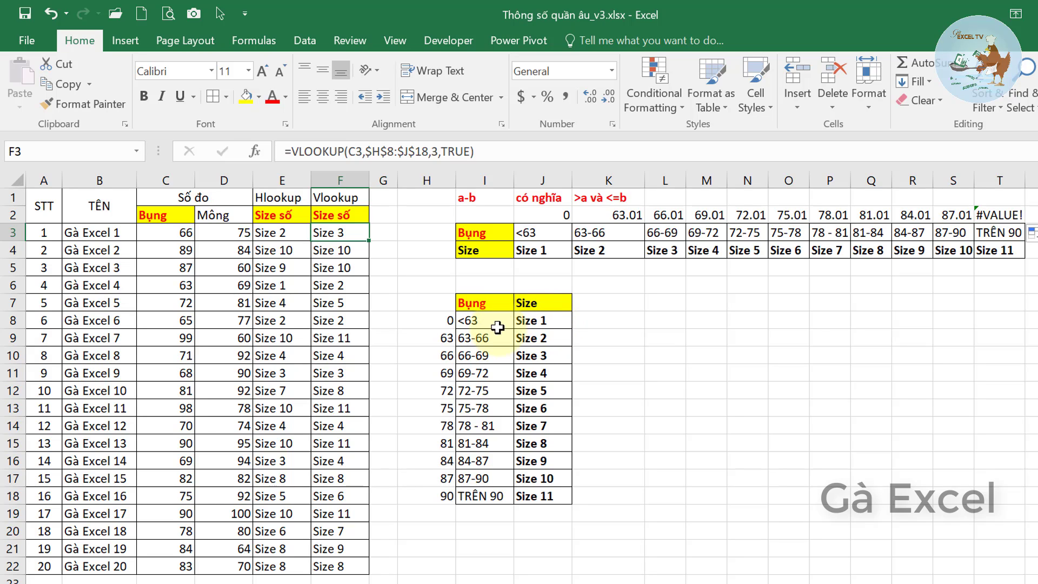
Step: Show that the column H bounds and row 2 bounds are in ascending order
key("Down")
key("Down")
key("Down")
key("Left")
key("Left")
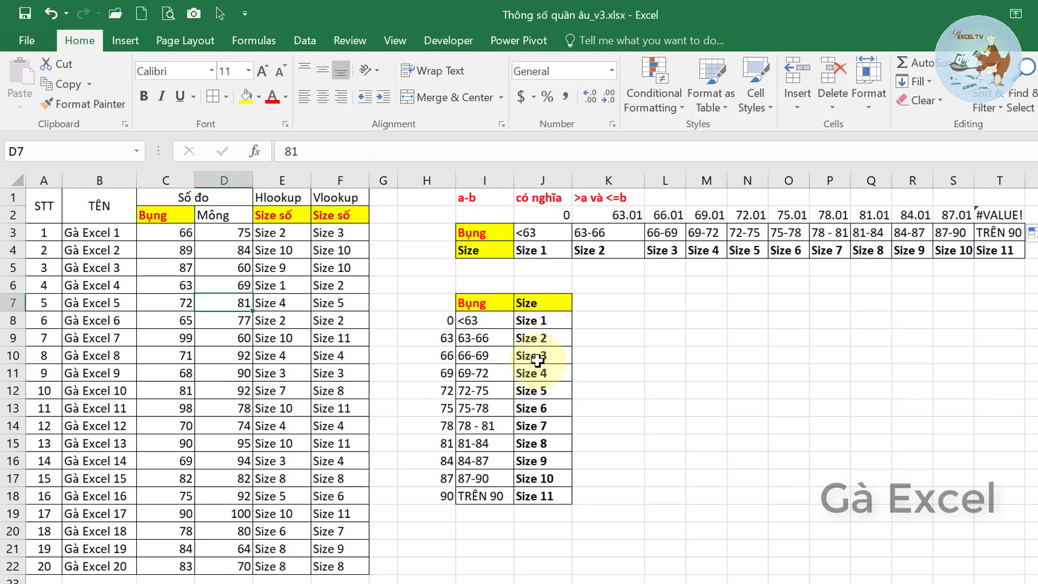
left_click(529, 332)
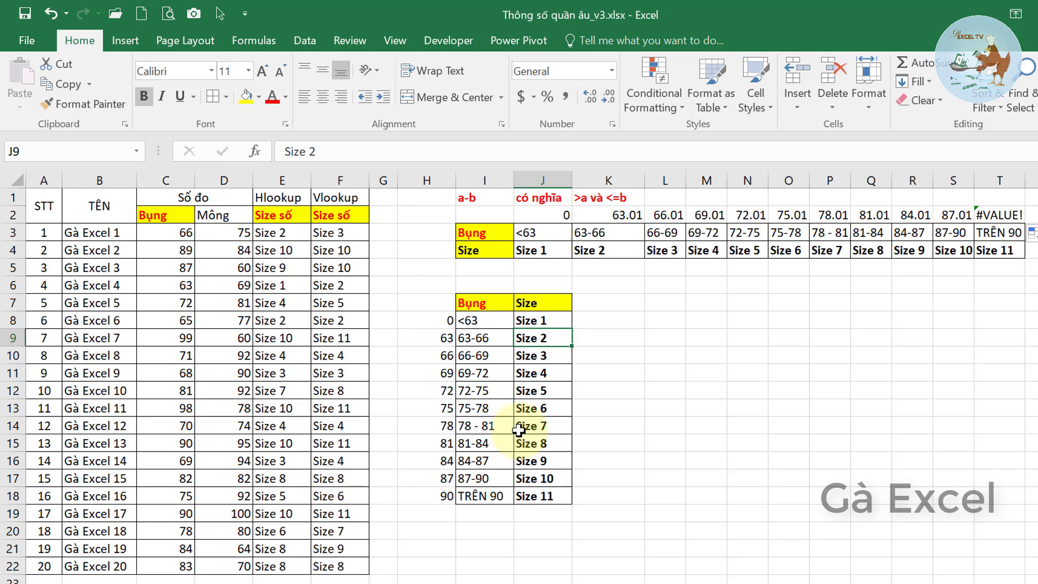
left_click_drag(435, 318, 442, 498)
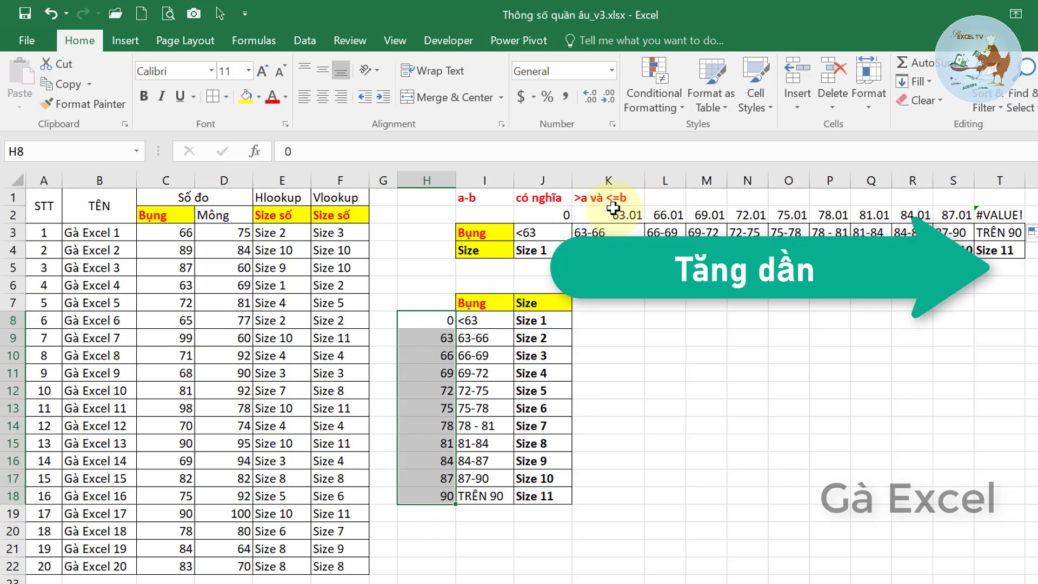
left_click_drag(613, 208, 954, 212)
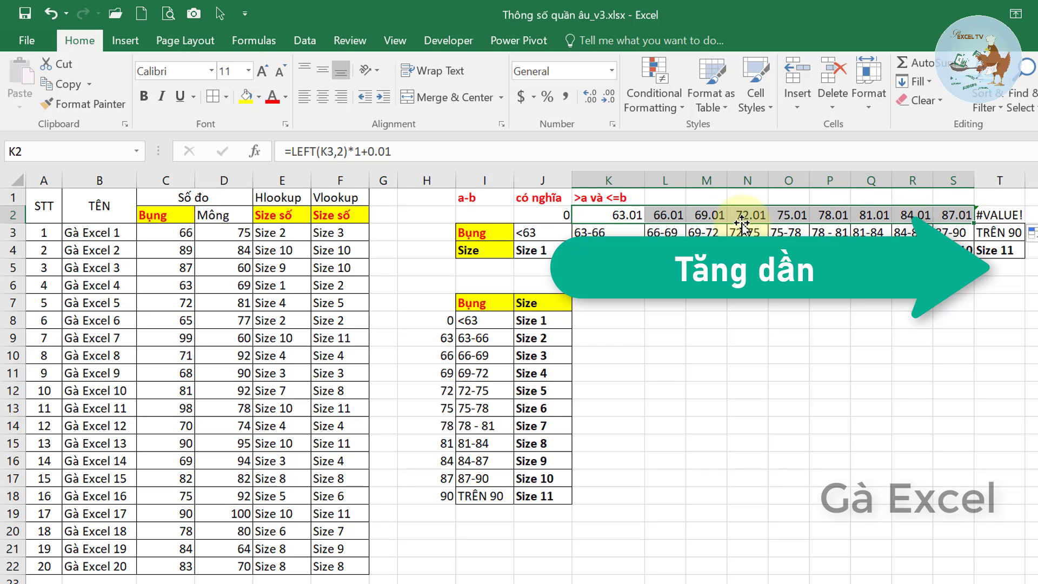
Step: Replace the #VALUE! error in T2 with 90.01
left_click(997, 214)
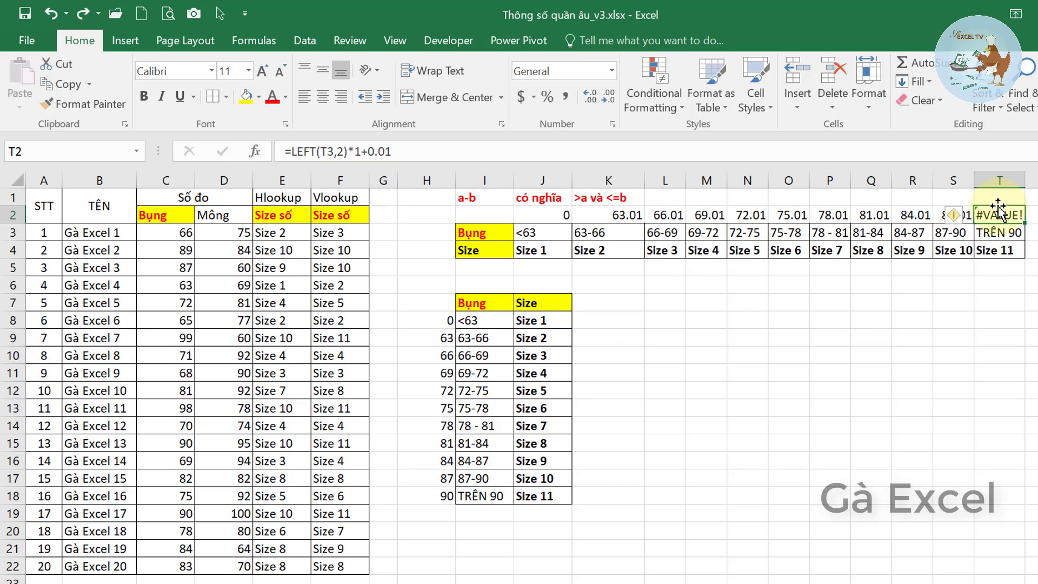
key("F2")
key("Escape")
type("90")
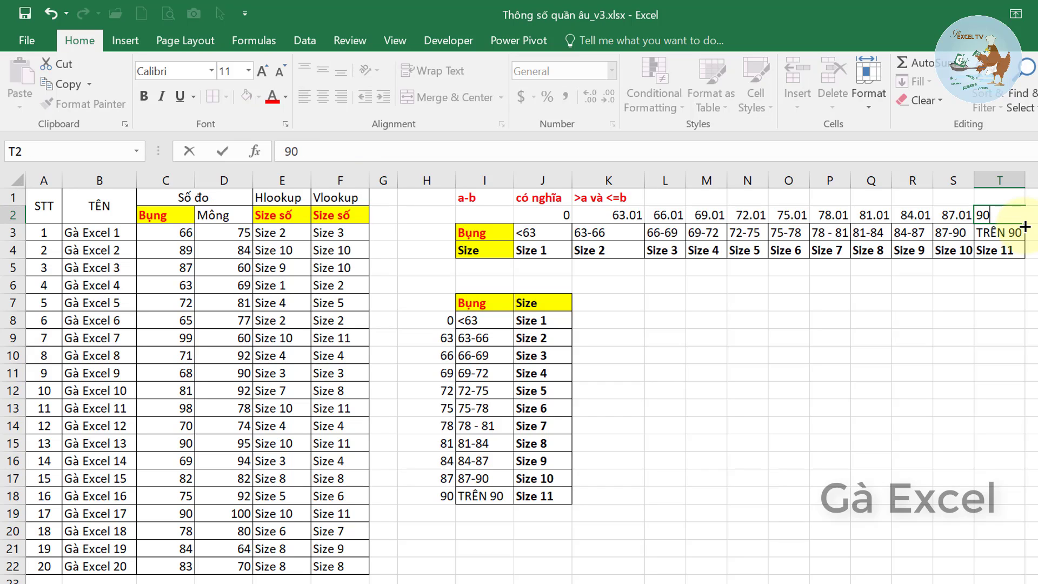
type(".01")
key("Return")
left_click(432, 320)
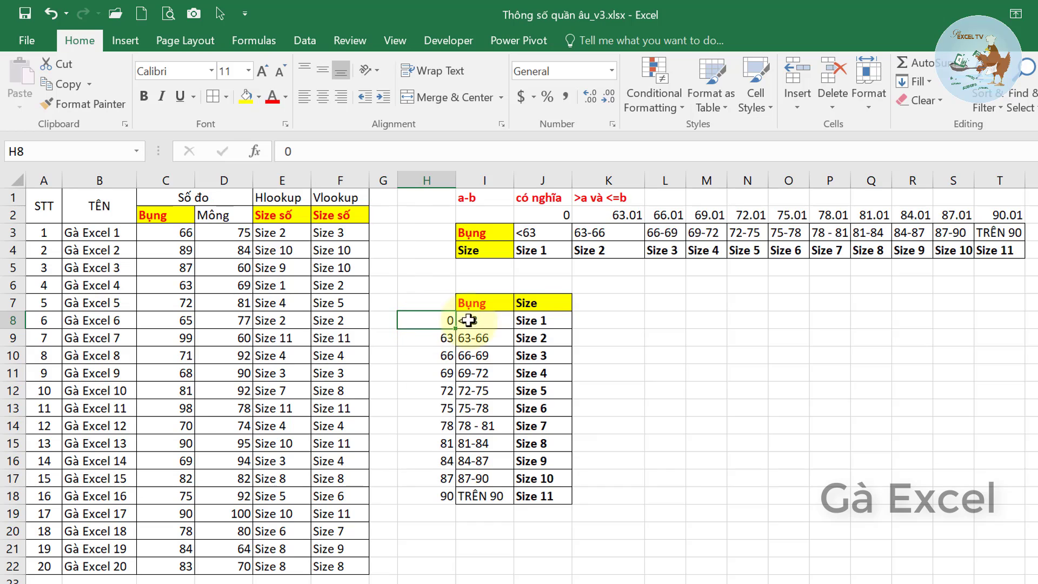
Step: Append +0.01 to H9's =LEFT(I9,2)*1 formula and fill it down through H18
left_click(436, 336)
double_click(436, 336)
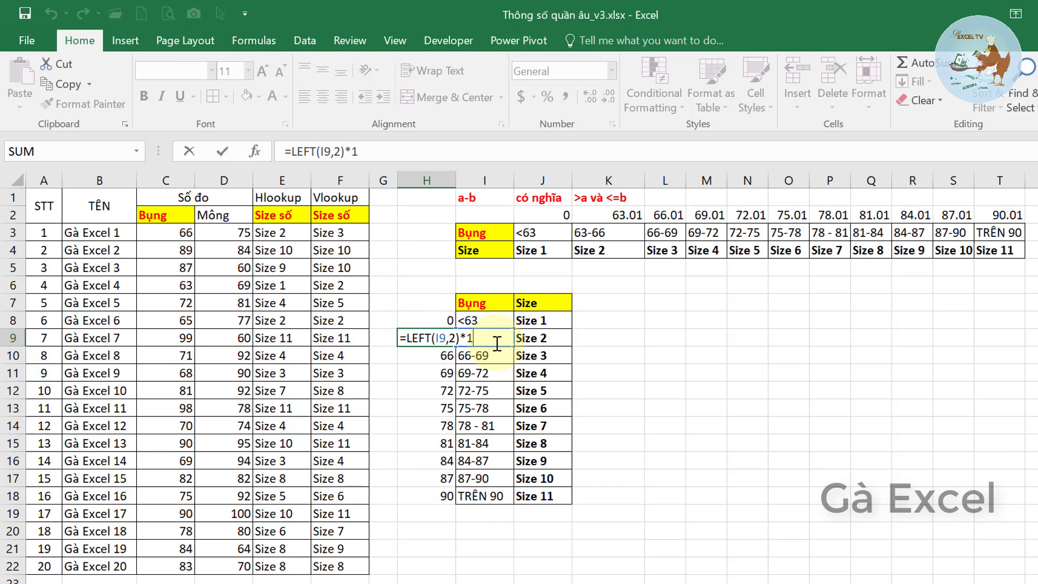
type("+0.01")
key("ctrl+Return")
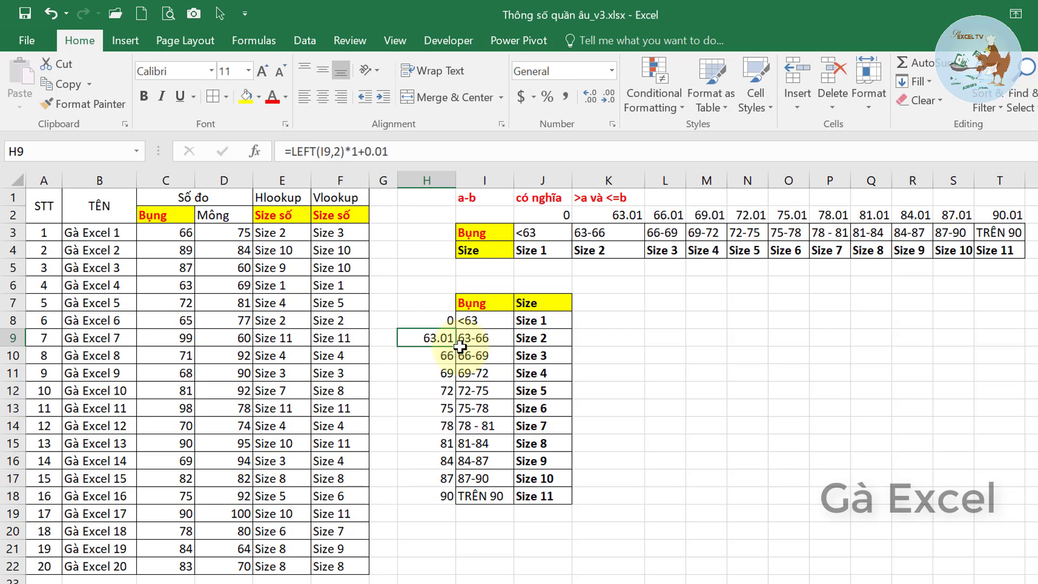
left_click_drag(456, 346, 435, 496)
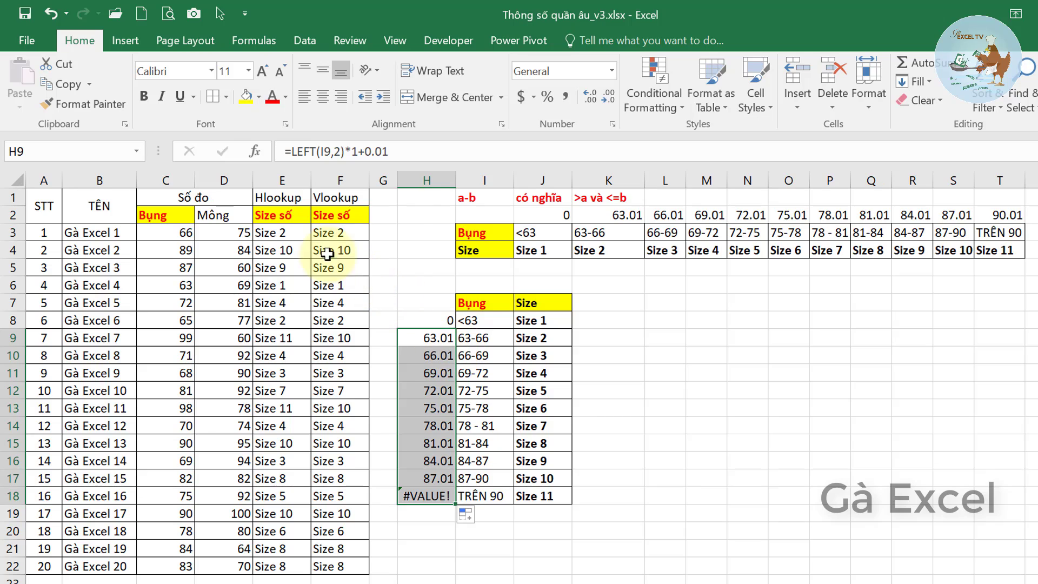
Step: Overwrite H18's #VALUE! error with 90.01, then compare the Hlookup and Vlookup size results
left_click(435, 496)
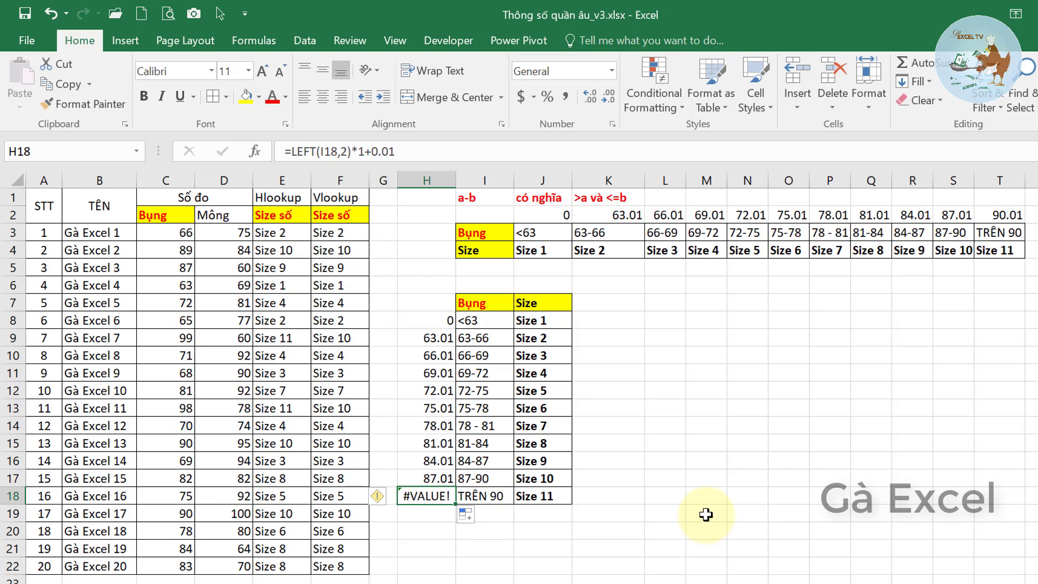
type("90")
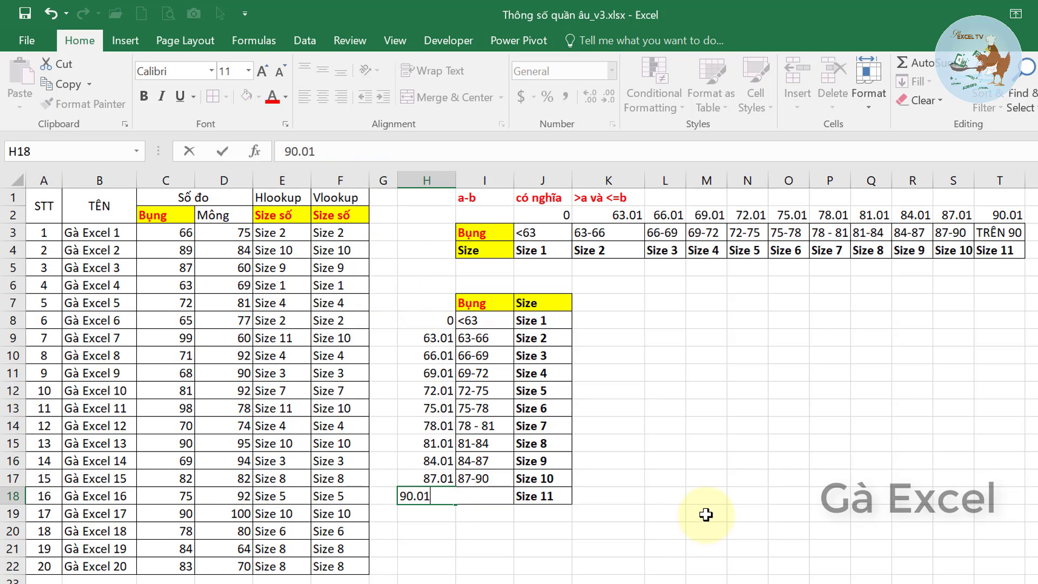
key("Return")
left_click_drag(276, 232, 264, 563)
left_click_drag(330, 232, 330, 565)
left_click(273, 390)
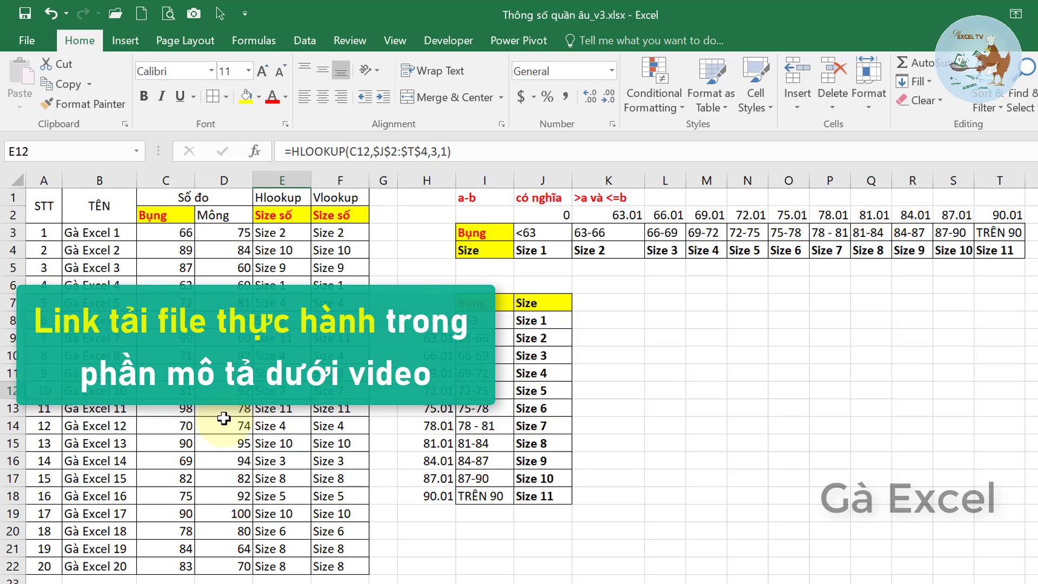